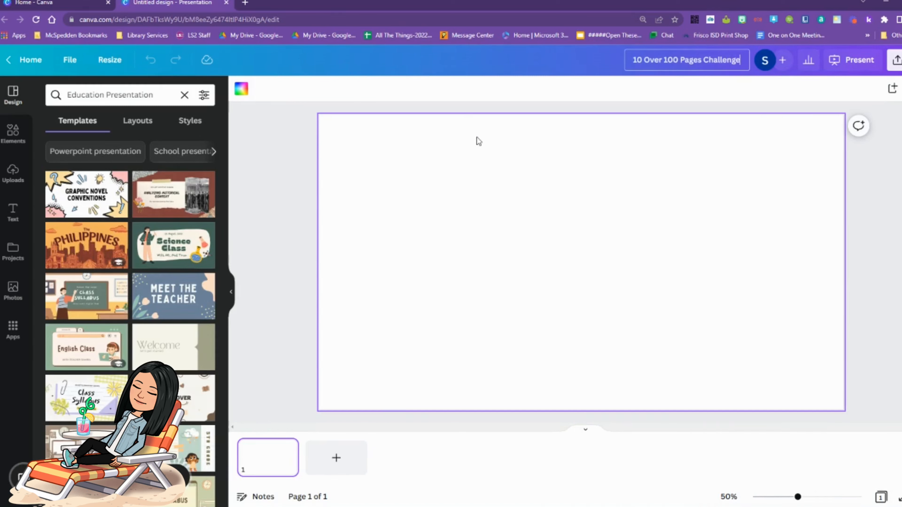
# Step: Search the design elements for bookshelf
pyautogui.click(23, 134)
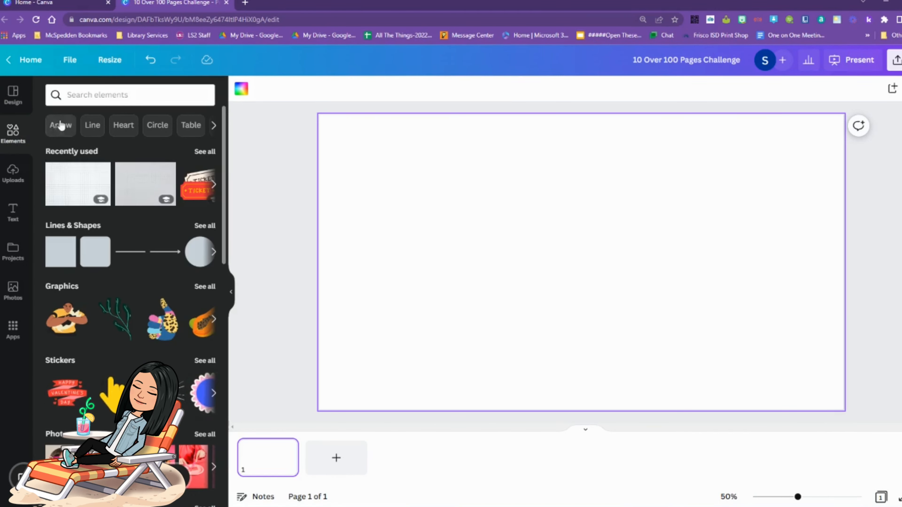
pyautogui.click(91, 96)
pyautogui.write('books')
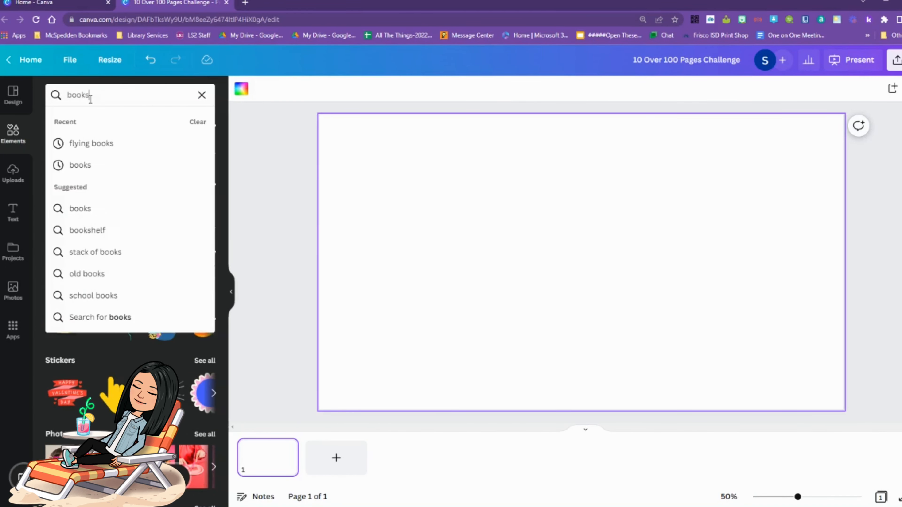
pyautogui.write('helf')
pyautogui.press('Return')
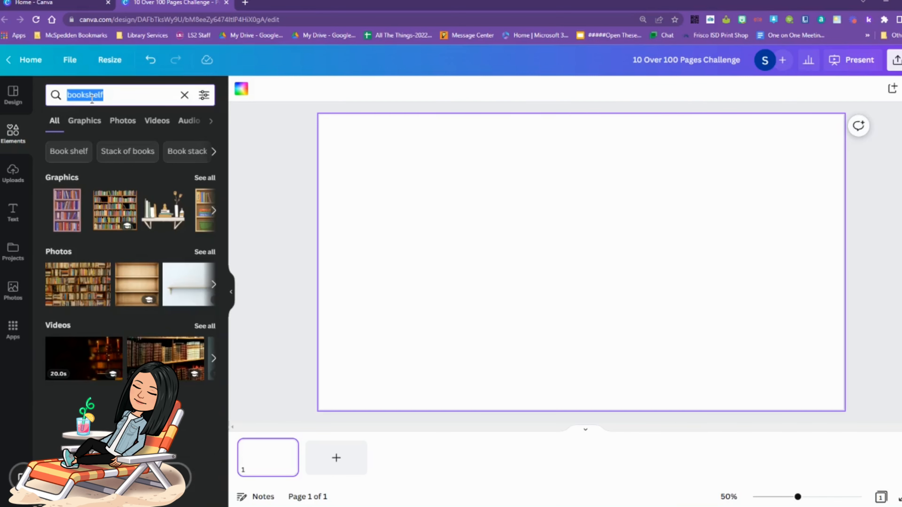
# Step: Search the design elements for 100 and examine all the matching graphics
pyautogui.write('100')
pyautogui.press('Return')
pyautogui.click(201, 178)
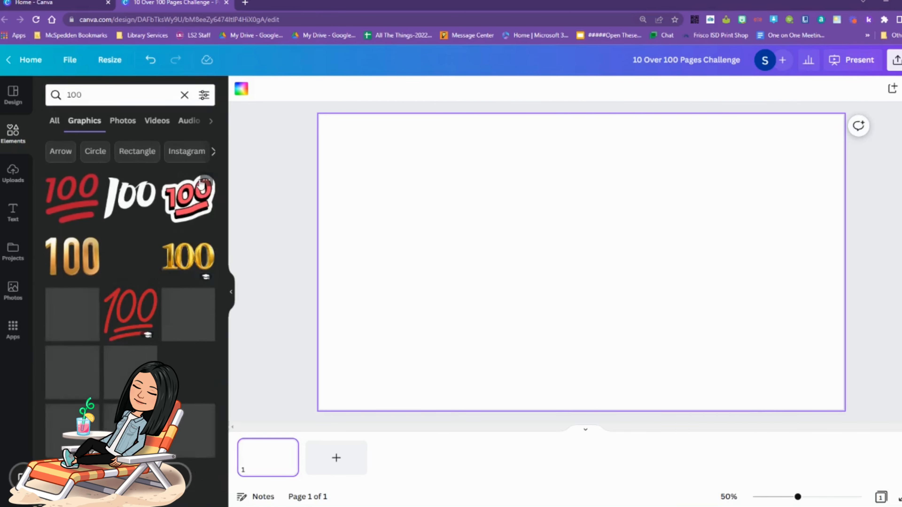
pyautogui.scroll(-5, 181, 251)
pyautogui.scroll(-10, 181, 250)
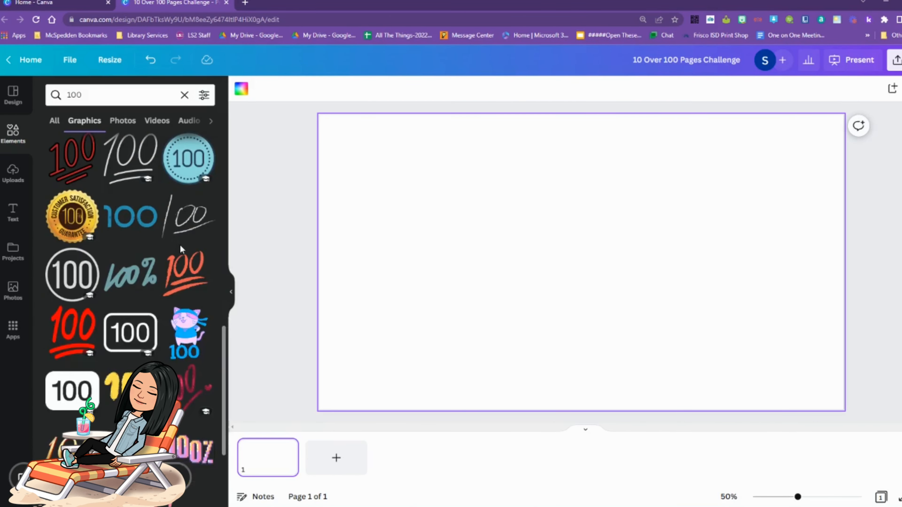
pyautogui.scroll(-10, 181, 250)
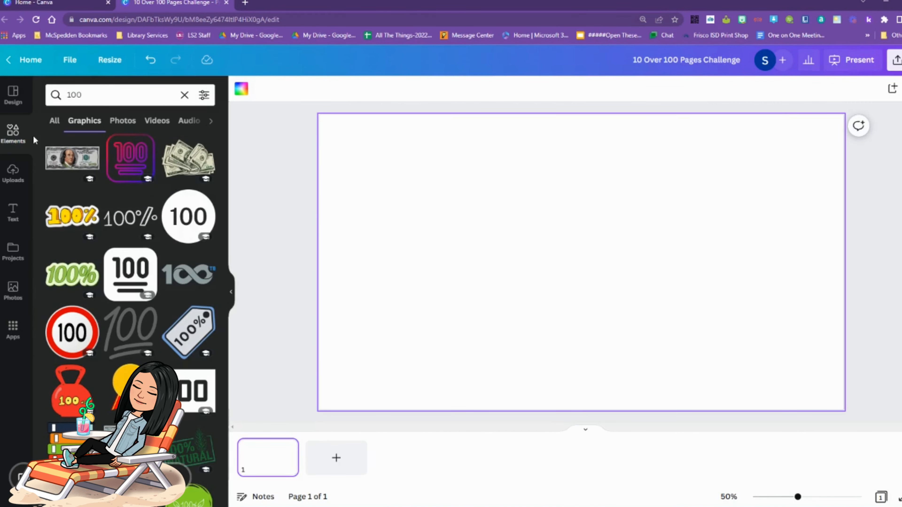
# Step: Add a text box reading HUNDRED, enlarge it to size 244 and place it slightly below the middle of the page
pyautogui.click(20, 217)
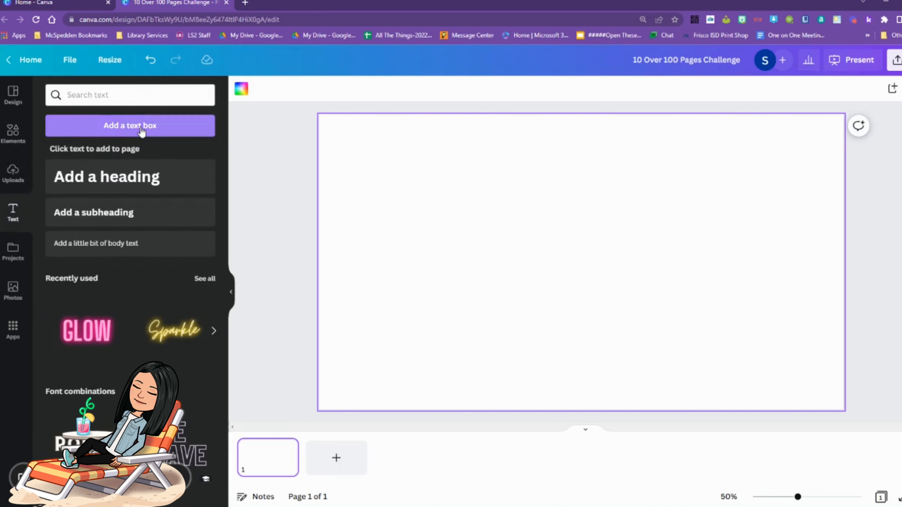
pyautogui.click(141, 129)
pyautogui.write('HUNDRED')
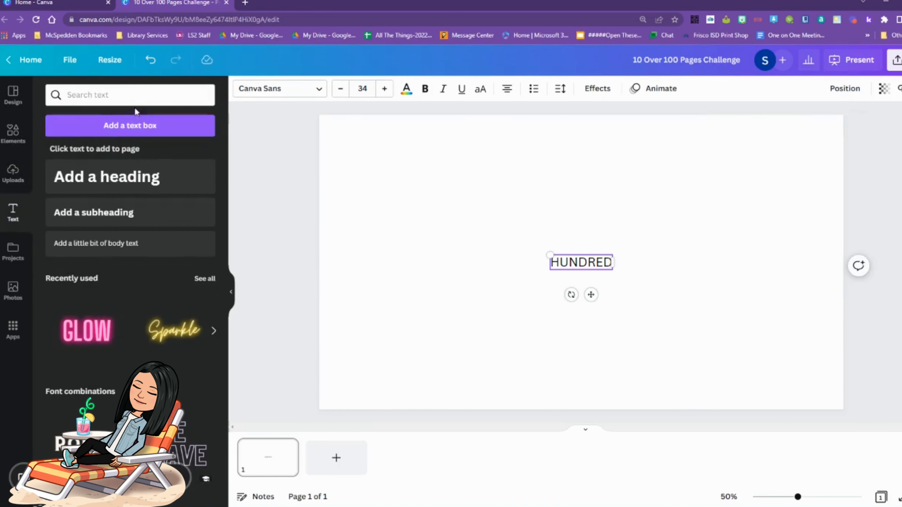
pyautogui.moveTo(550, 255); pyautogui.dragTo(368, 210)
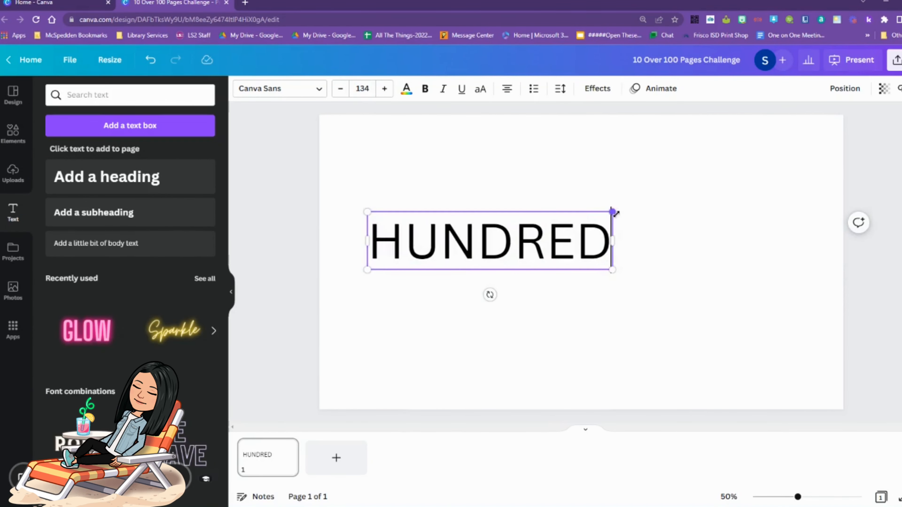
pyautogui.moveTo(610, 210); pyautogui.dragTo(813, 164)
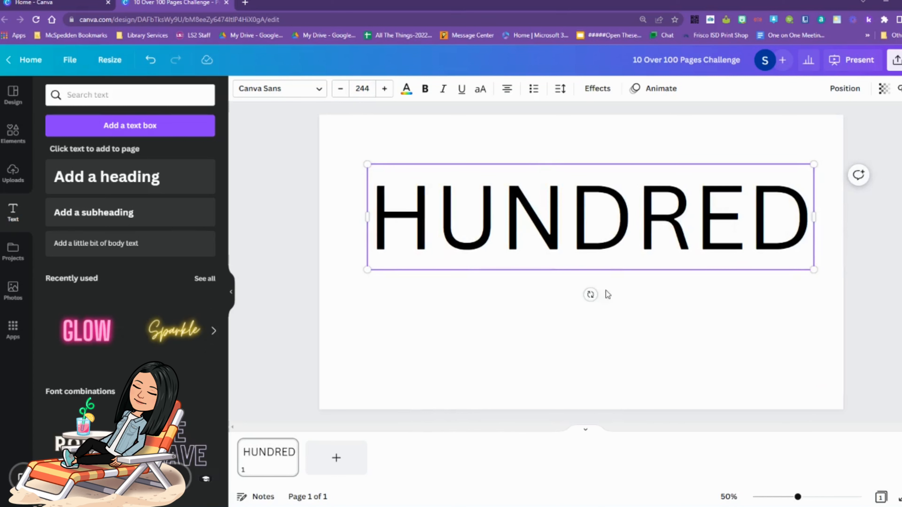
pyautogui.moveTo(755, 252); pyautogui.dragTo(768, 313)
# Step: Apply the Hollow text effect to HUNDRED
pyautogui.click(321, 93)
pyautogui.scroll(-5, 150, 270)
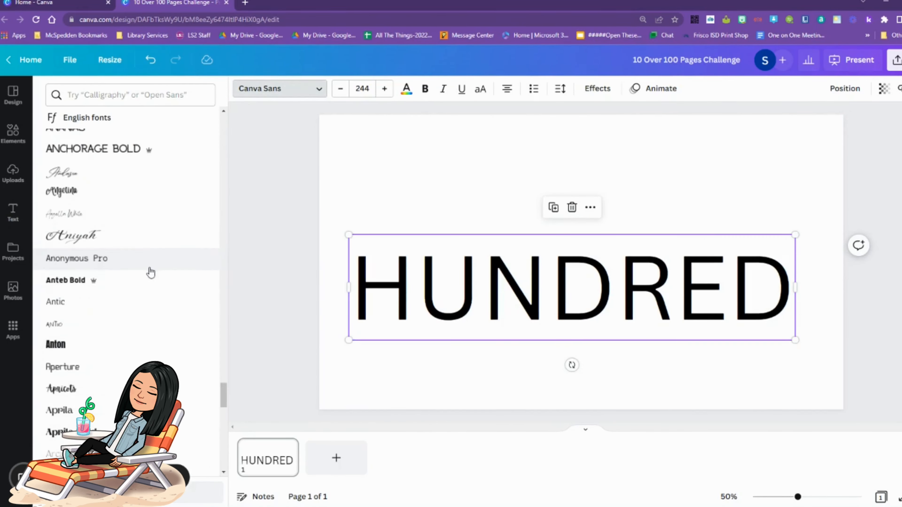
pyautogui.click(599, 89)
pyautogui.click(82, 248)
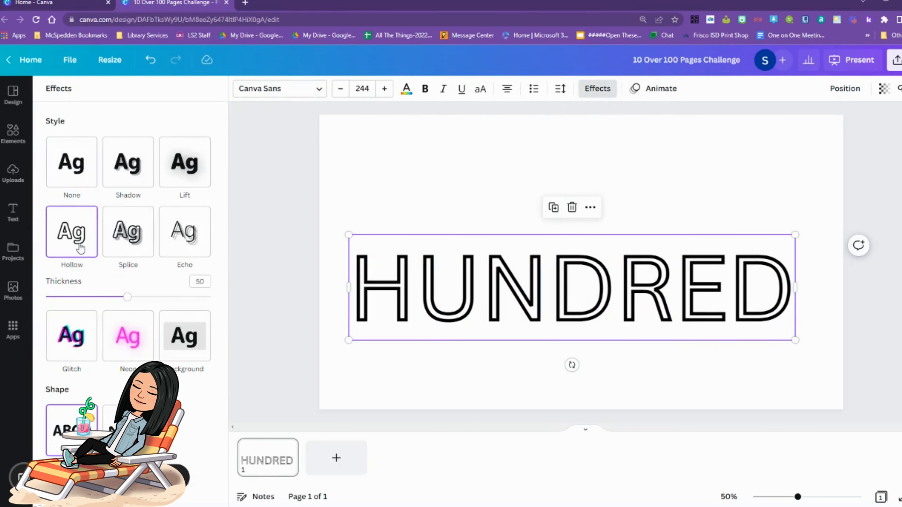
pyautogui.click(264, 190)
# Step: Try the fonts Barabara, Bernoru Ultra, Bisdak and Bobby Jones Soft on the HUNDRED text
pyautogui.click(276, 90)
pyautogui.scroll(-15, 167, 215)
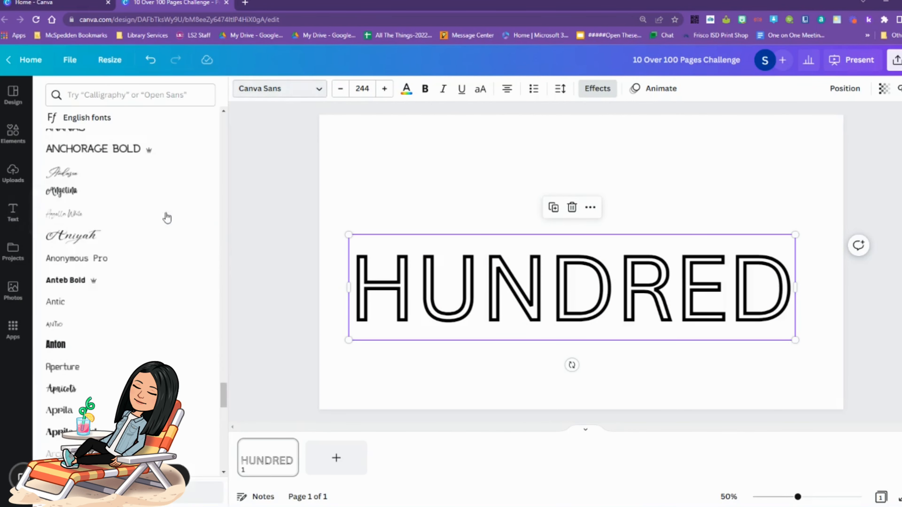
pyautogui.scroll(-12, 128, 254)
pyautogui.click(111, 244)
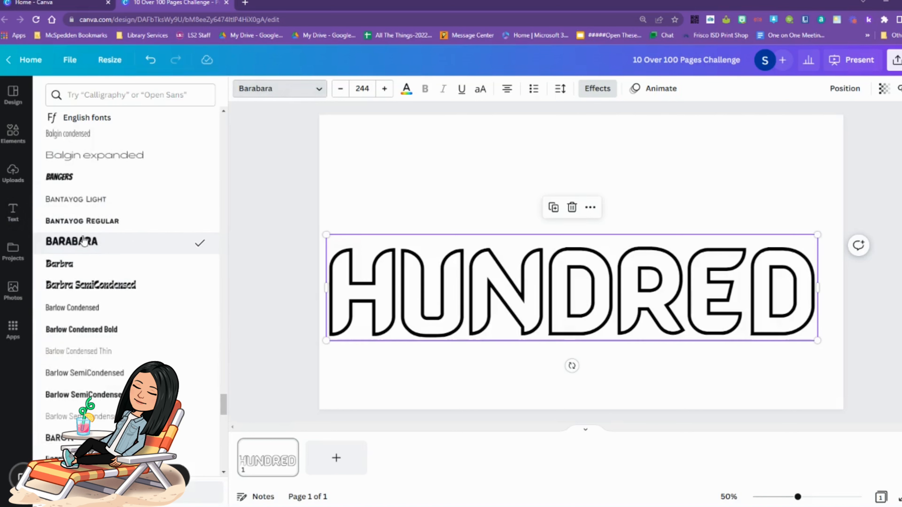
pyautogui.scroll(-4, 117, 248)
pyautogui.scroll(-10, 121, 249)
pyautogui.click(119, 269)
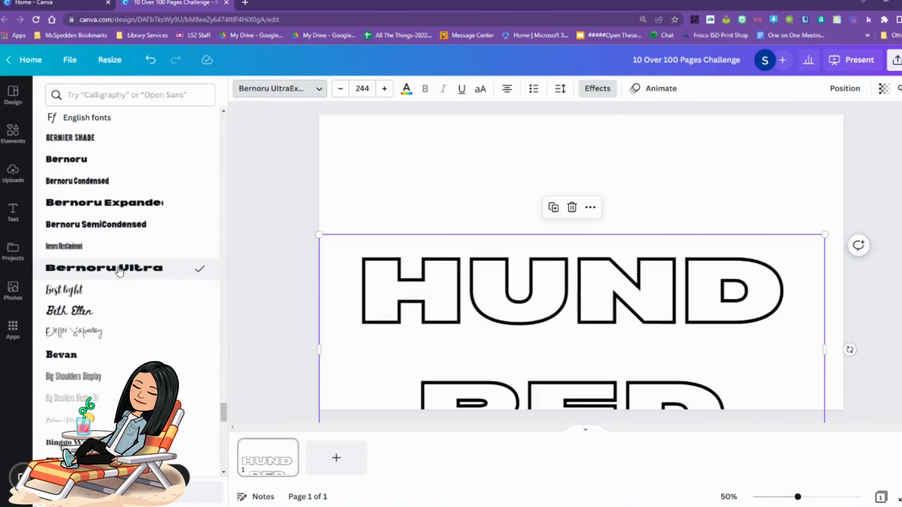
pyautogui.scroll(-8, 119, 270)
pyautogui.click(117, 268)
pyautogui.scroll(-10, 119, 270)
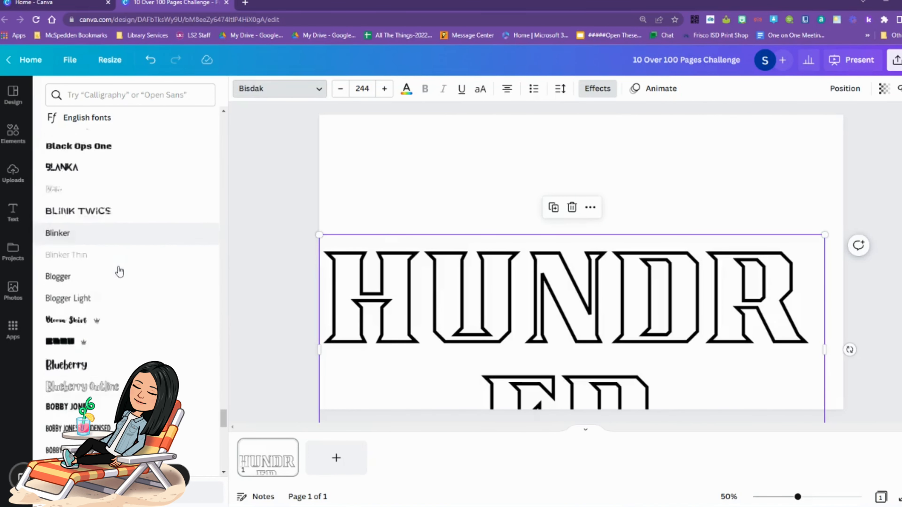
pyautogui.scroll(-1, 120, 271)
pyautogui.click(120, 270)
pyautogui.scroll(-6, 120, 271)
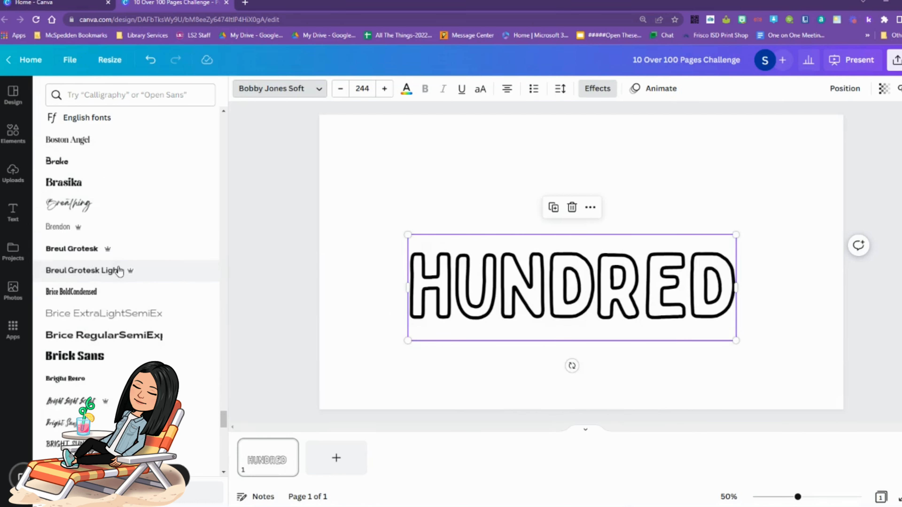
# Step: Try the Brim Narrow Combined fonts and Bugaki on the HUNDRED text
pyautogui.scroll(-12, 120, 270)
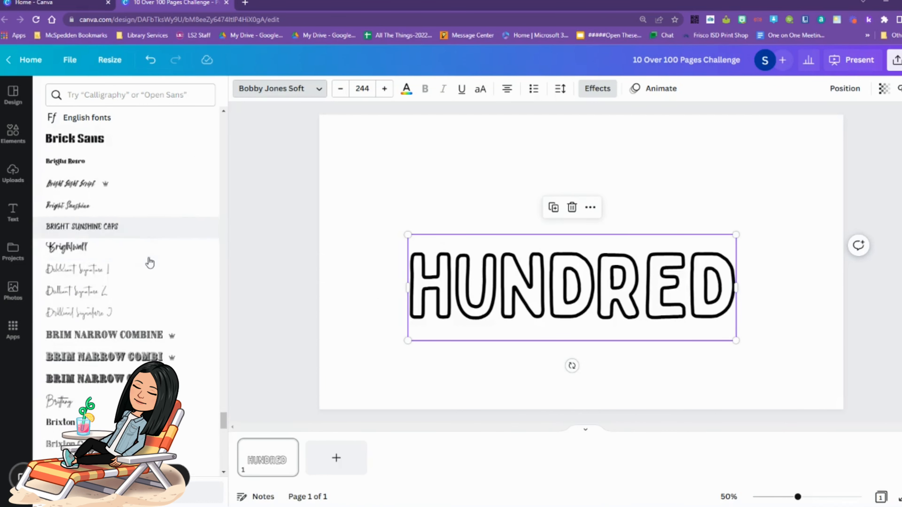
pyautogui.scroll(5, 128, 249)
pyautogui.click(118, 258)
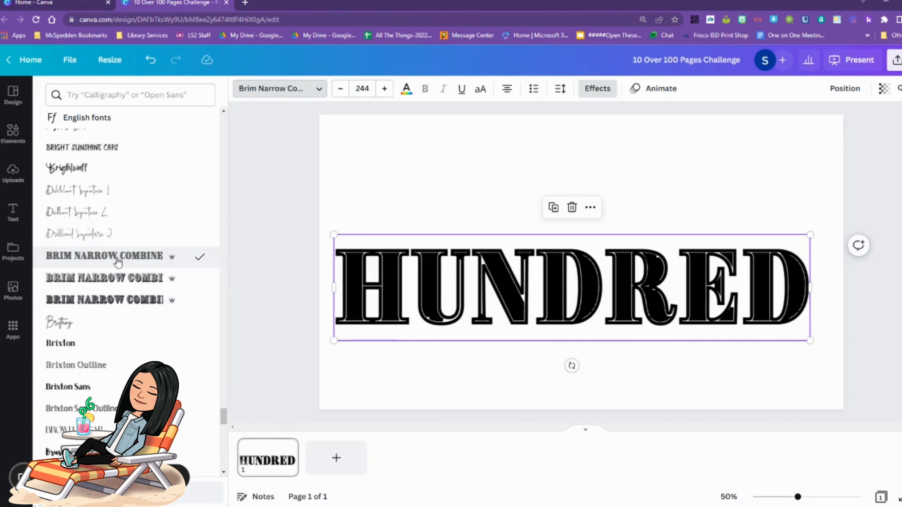
pyautogui.click(117, 278)
pyautogui.scroll(-5, 119, 277)
pyautogui.click(89, 300)
pyautogui.scroll(-10, 107, 299)
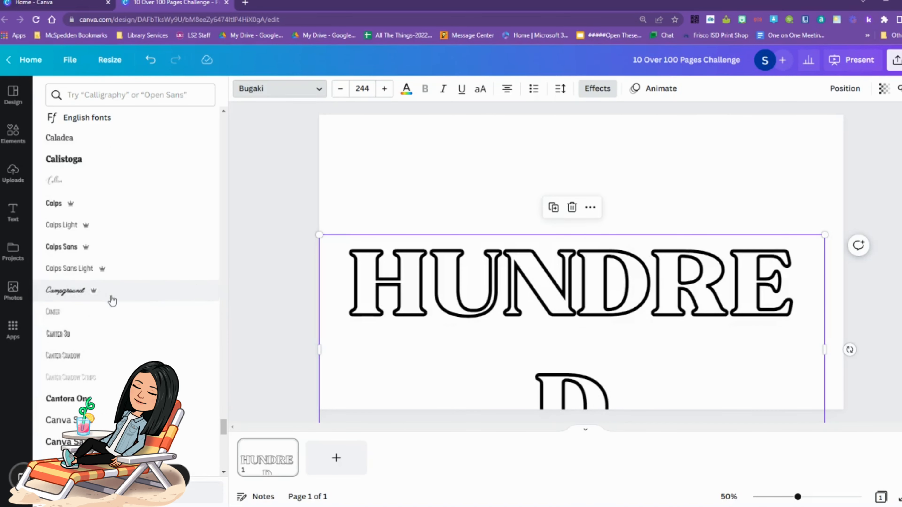
# Step: Set the HUNDRED text to the Gulfs Display font and enlarge it to size 283 so it spans the page width
pyautogui.scroll(-1, 110, 291)
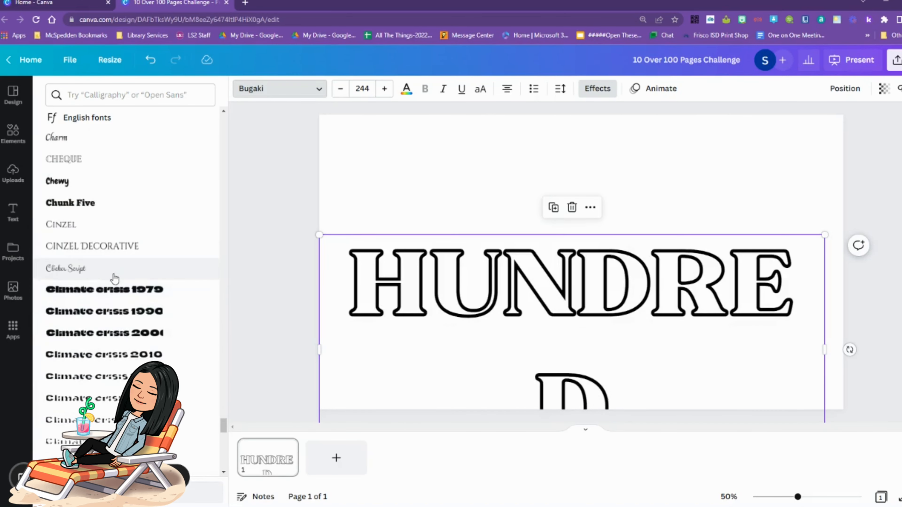
pyautogui.click(86, 203)
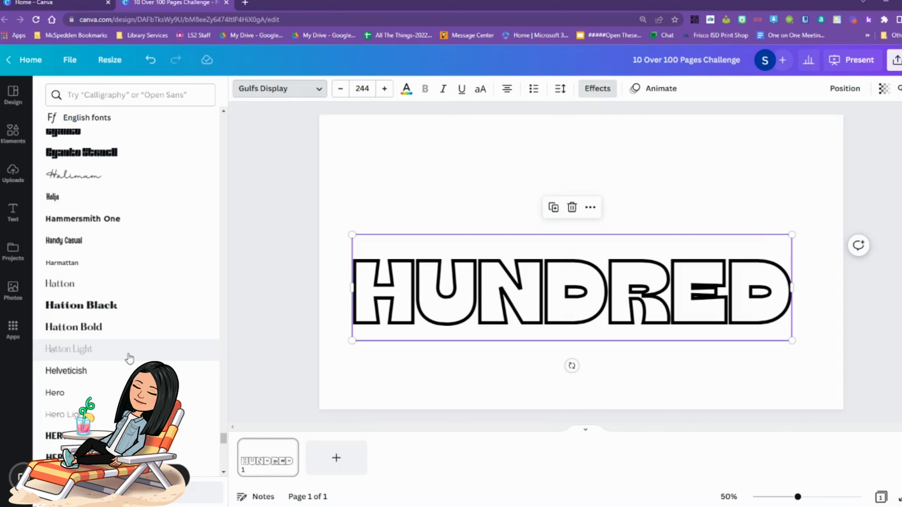
pyautogui.scroll(-6, 129, 359)
pyautogui.moveTo(792, 234); pyautogui.dragTo(835, 224)
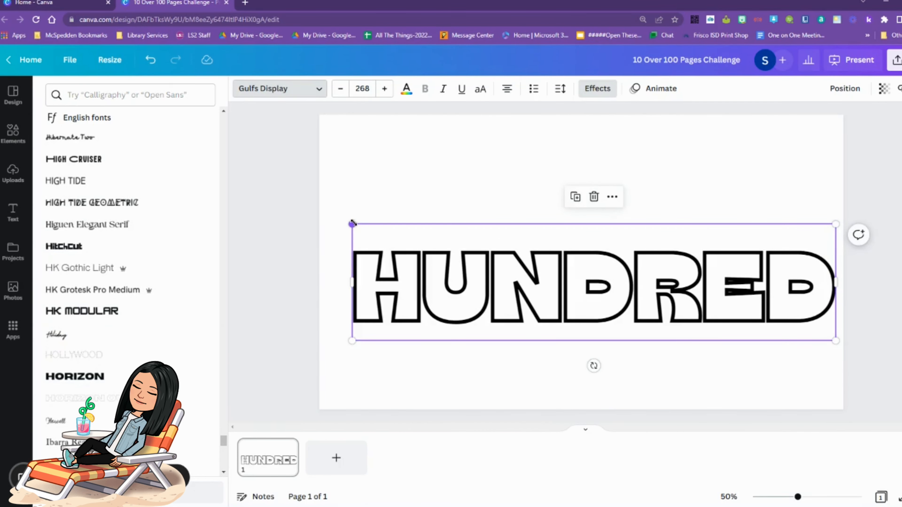
pyautogui.moveTo(352, 223); pyautogui.dragTo(325, 217)
# Step: Duplicate the HUNDRED text and change the copy to read TEN
pyautogui.click(562, 191)
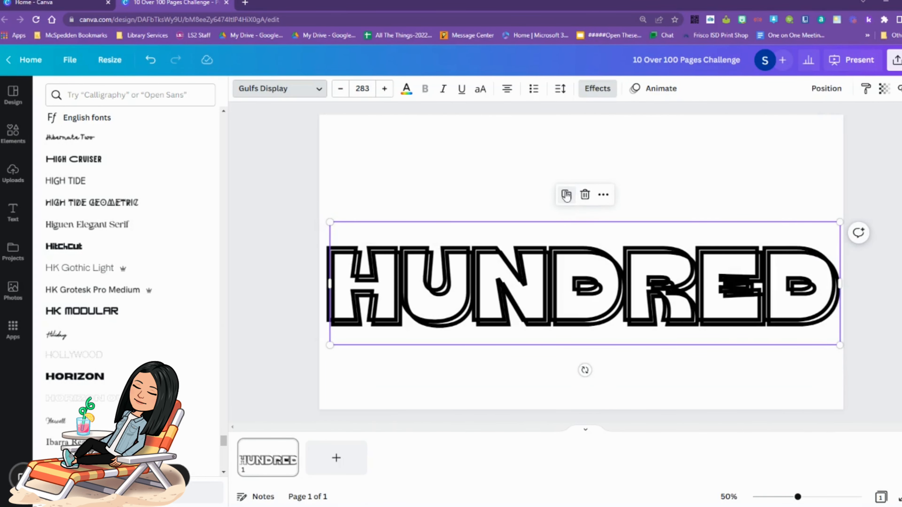
pyautogui.doubleClick(584, 259)
pyautogui.write('ten')
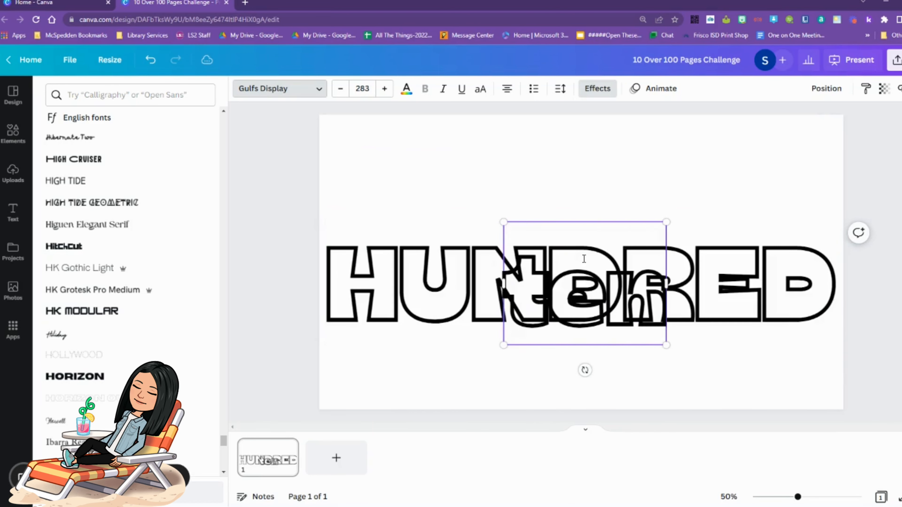
pyautogui.press('BackSpace')
pyautogui.press('BackSpace')
pyautogui.press('BackSpace')
pyautogui.write('TEN')
pyautogui.click(590, 265)
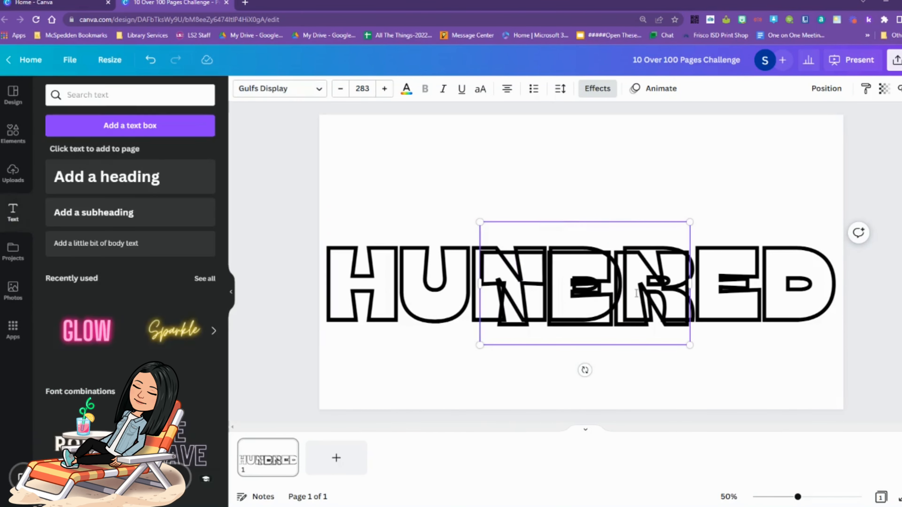
# Step: Move TEN above the start of HUNDRED and shift HUNDRED up slightly beneath it
pyautogui.click(784, 334)
pyautogui.click(848, 359)
pyautogui.click(635, 316)
pyautogui.moveTo(635, 314); pyautogui.dragTo(481, 213)
pyautogui.moveTo(532, 287); pyautogui.dragTo(530, 276)
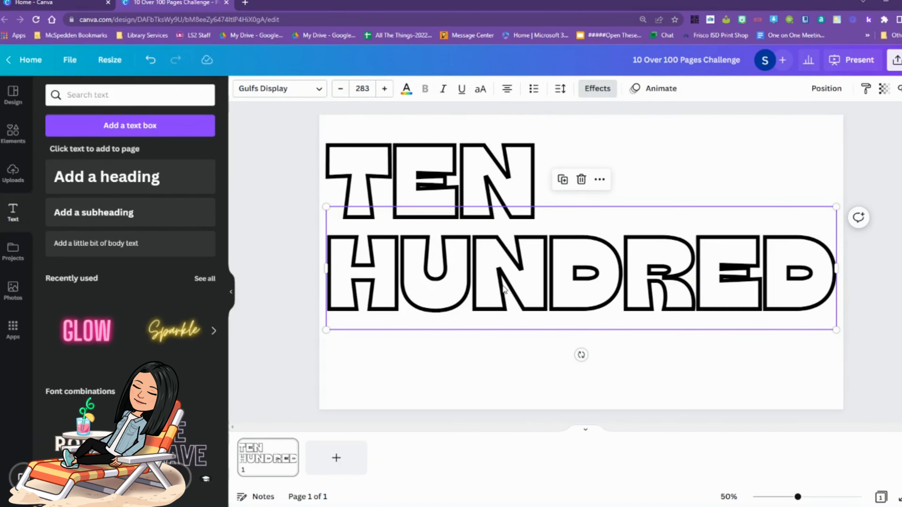
# Step: Add a heading reading over in the Intro Script font and turn off its bold formatting
pyautogui.click(153, 179)
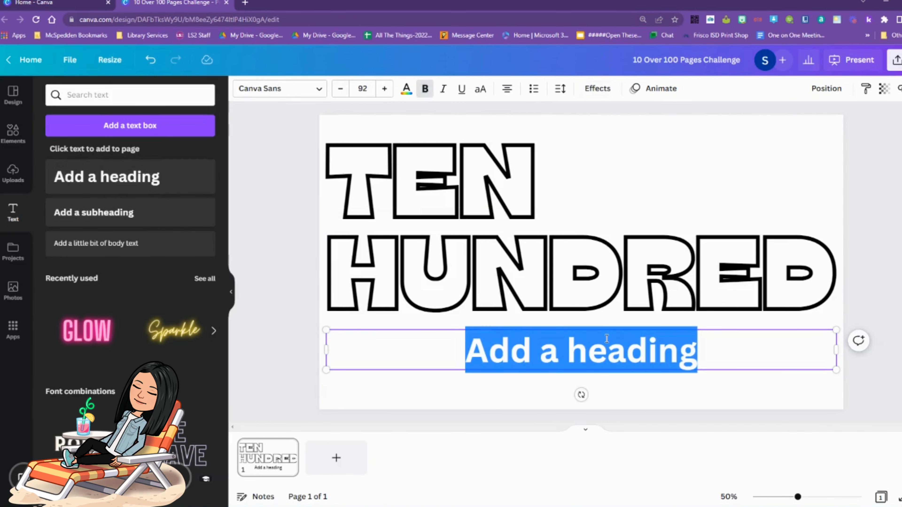
pyautogui.write('over')
pyautogui.click(322, 95)
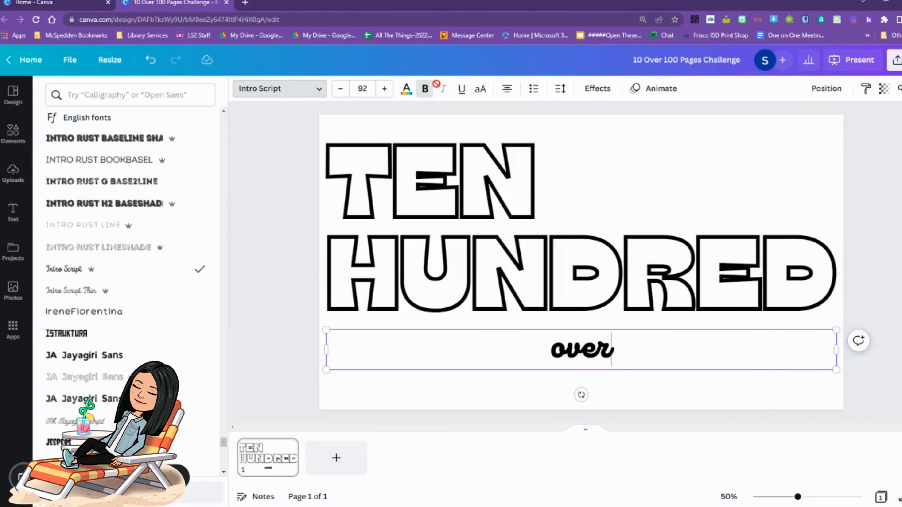
pyautogui.doubleClick(582, 350)
pyautogui.click(428, 94)
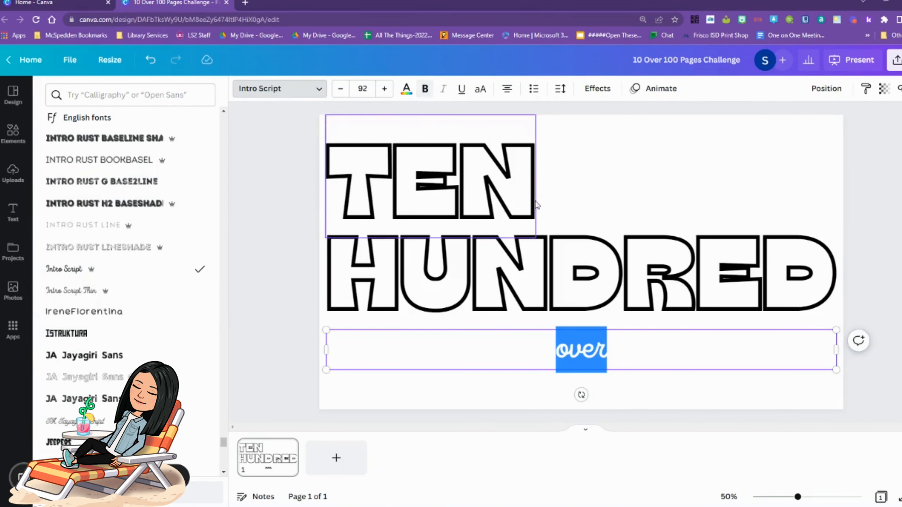
# Step: Narrow the over text box, enlarge it to size 276, and arrange it beside TEN above HUNDRED
pyautogui.moveTo(836, 351); pyautogui.dragTo(391, 366)
pyautogui.click(372, 360)
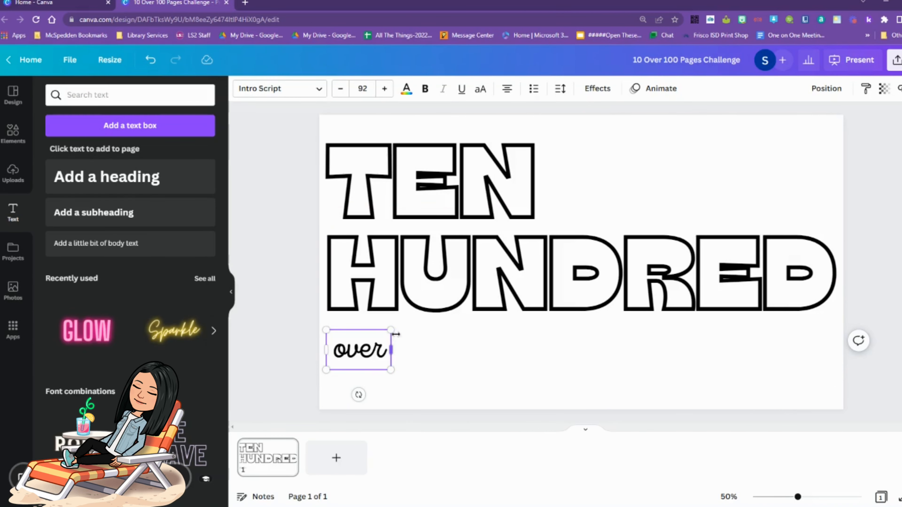
pyautogui.moveTo(395, 334); pyautogui.dragTo(525, 254)
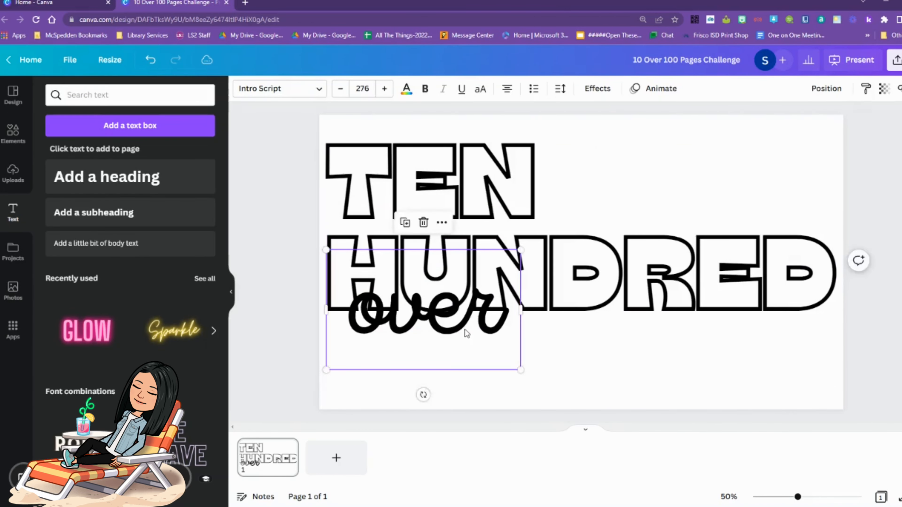
pyautogui.moveTo(466, 333); pyautogui.dragTo(754, 217)
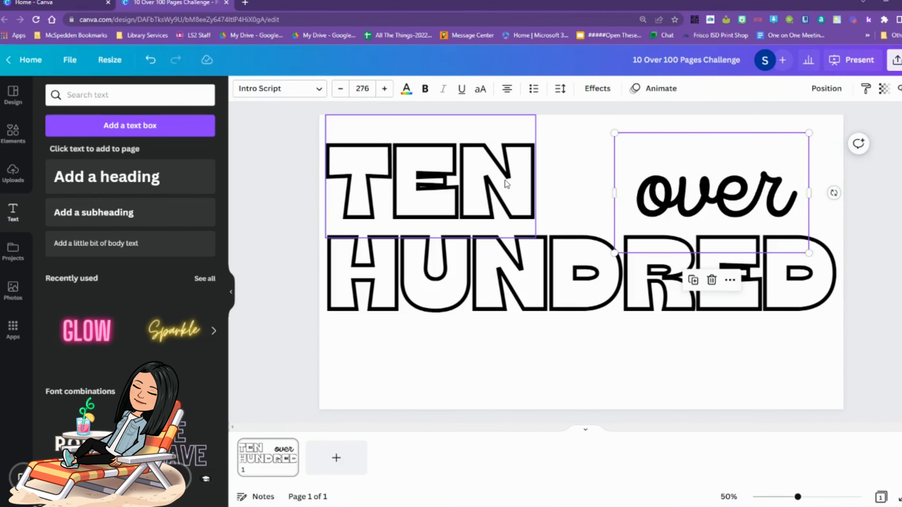
pyautogui.moveTo(507, 184)
pyautogui.mouseDown()
pyautogui.moveTo(599, 183)
pyautogui.moveTo(507, 181)
pyautogui.mouseUp()
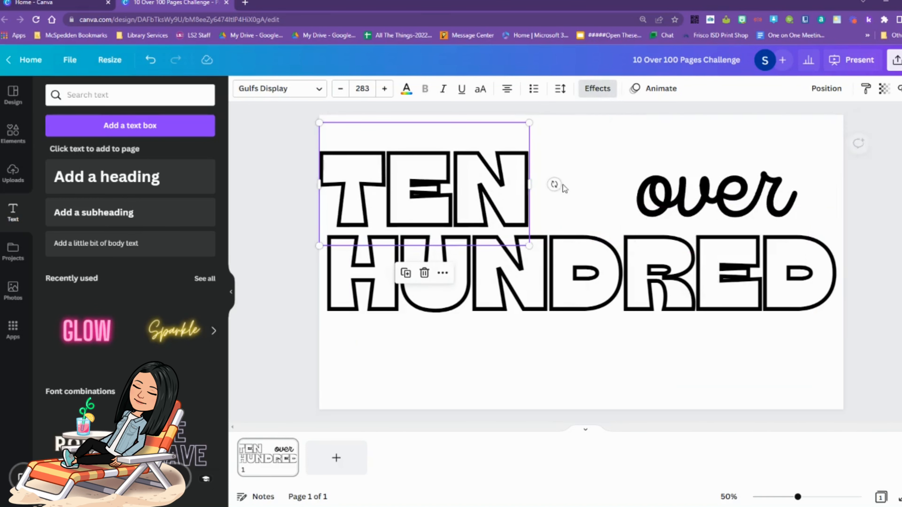
# Step: Duplicate the over text, place the copy below the end of HUNDRED and change it to read pages
pyautogui.moveTo(685, 190); pyautogui.dragTo(680, 332)
pyautogui.hotkey('ctrl', 'c')
pyautogui.hotkey('ctrl', 'v')
pyautogui.doubleClick(680, 332)
pyautogui.write('pages')
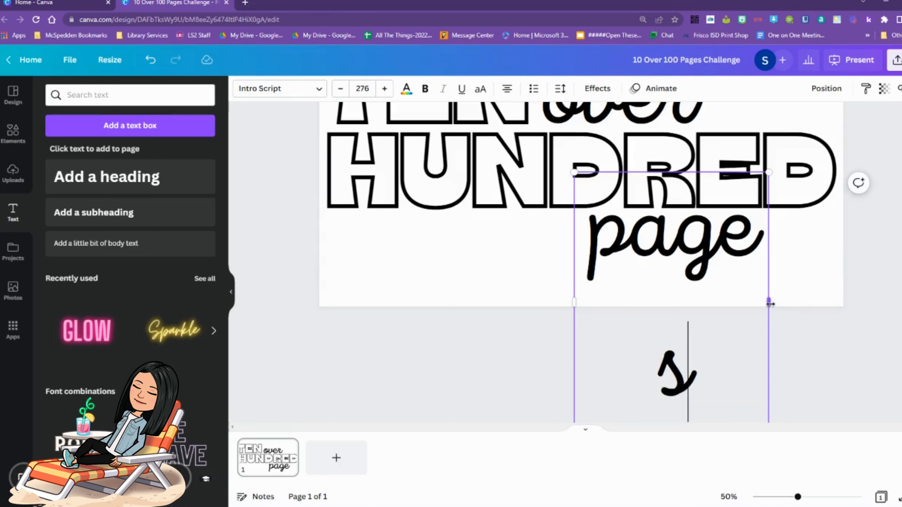
# Step: Fit pages on one line beneath the start of HUNDRED, and place a one-line copy reading challenge beside it
pyautogui.moveTo(767, 302); pyautogui.dragTo(827, 312)
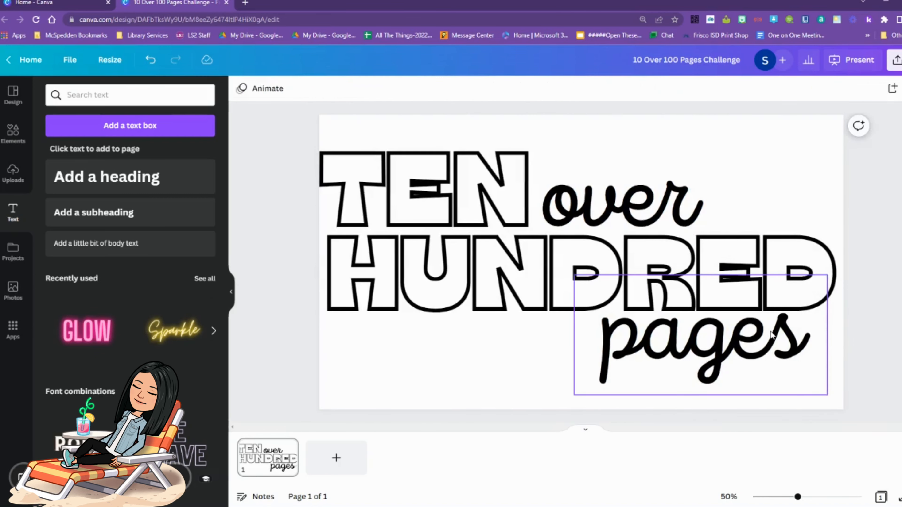
pyautogui.moveTo(772, 335); pyautogui.dragTo(509, 335)
pyautogui.hotkey('ctrl', 'd')
pyautogui.doubleClick(707, 352)
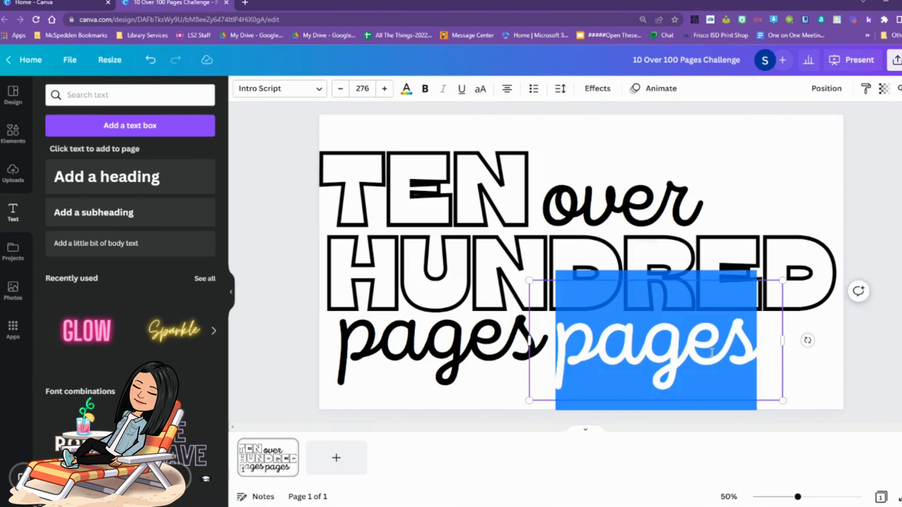
pyautogui.write('challenge')
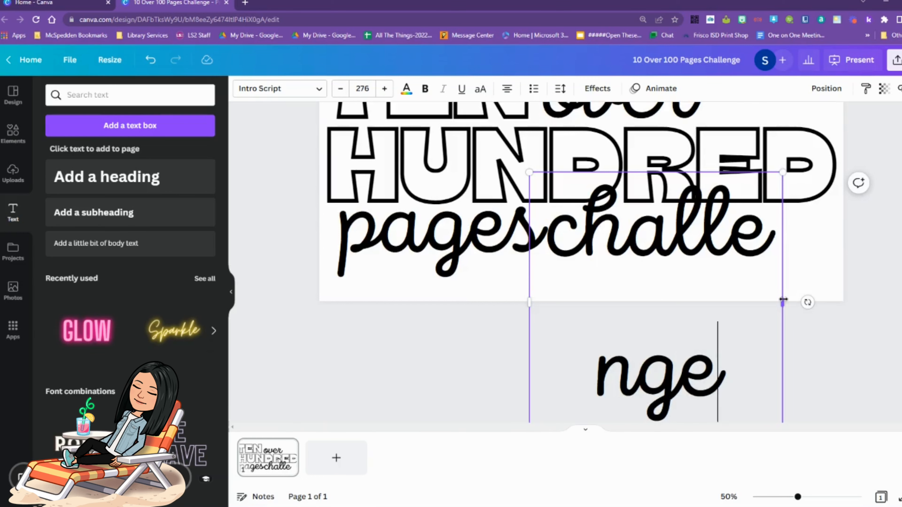
pyautogui.moveTo(783, 300); pyautogui.dragTo(900, 341)
# Step: Shrink over, pages and challenge together to size 153, and line up pages and challenge side by side beneath HUNDRED
pyautogui.keyDown('shift'); pyautogui.click(461, 341); pyautogui.keyUp('shift')
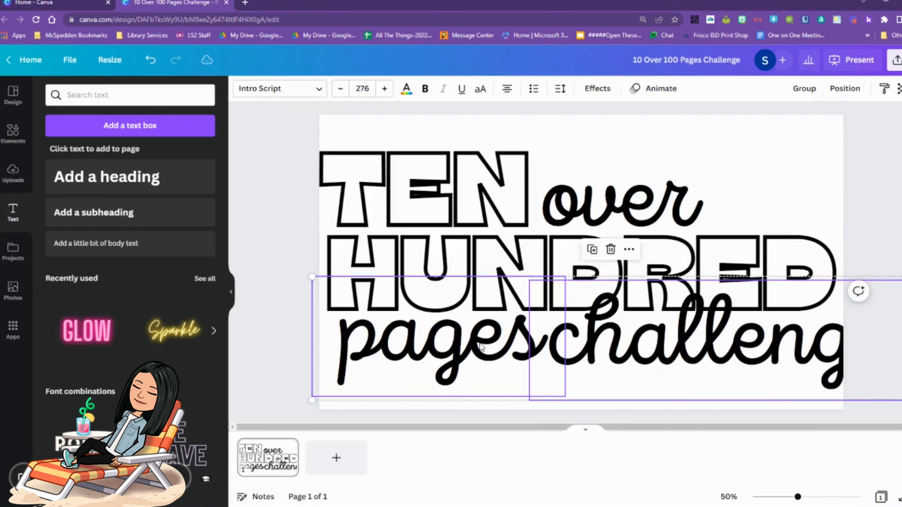
pyautogui.keyDown('shift'); pyautogui.click(616, 212); pyautogui.keyUp('shift')
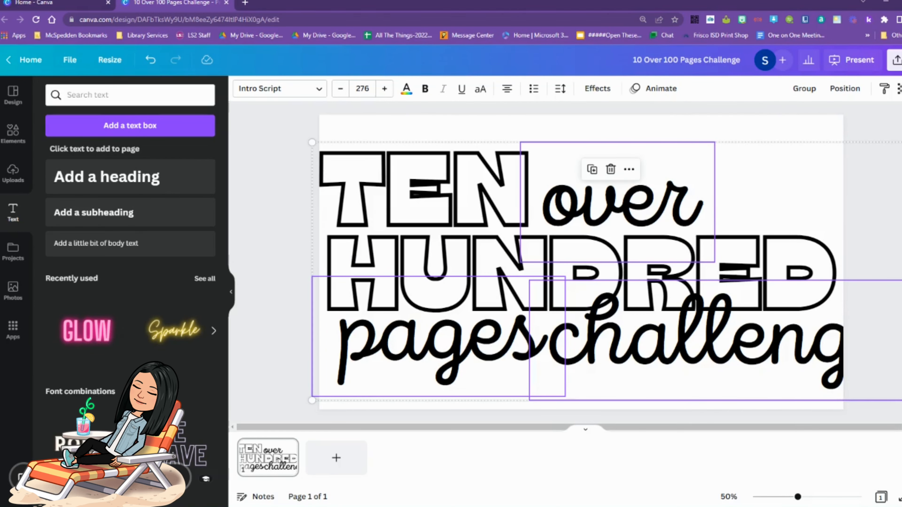
pyautogui.moveTo(900, 144); pyautogui.dragTo(639, 254)
pyautogui.click(501, 377)
pyautogui.moveTo(502, 378); pyautogui.dragTo(620, 355)
pyautogui.moveTo(390, 369); pyautogui.dragTo(391, 336)
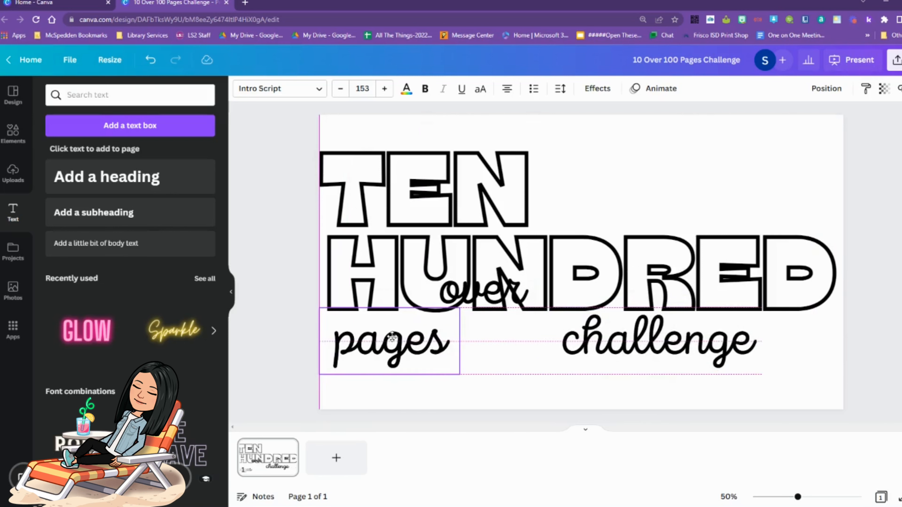
pyautogui.moveTo(639, 341); pyautogui.dragTo(544, 340)
# Step: Place over beside TEN and enlarge it to size 330
pyautogui.moveTo(499, 289); pyautogui.dragTo(592, 212)
pyautogui.moveTo(629, 183); pyautogui.dragTo(755, 115)
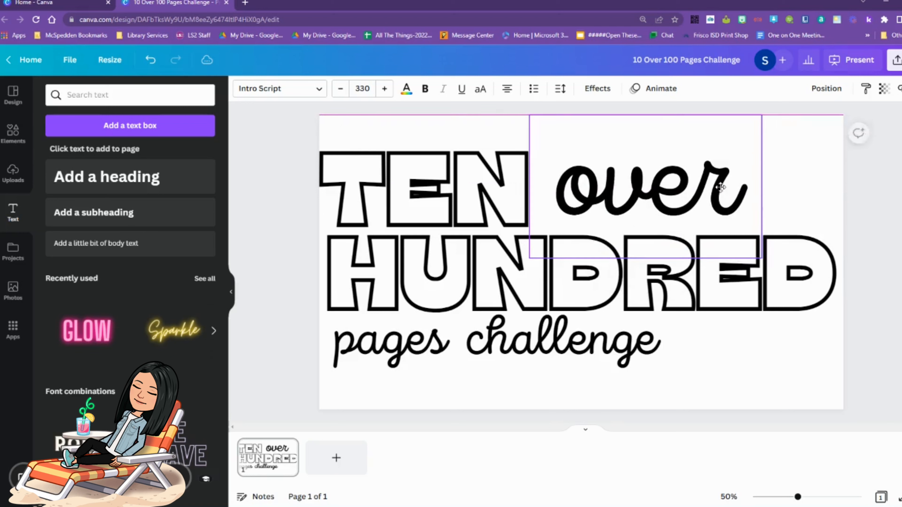
pyautogui.click(861, 177)
# Step: Move all the title text down together to leave space above TEN
pyautogui.moveTo(879, 111); pyautogui.dragTo(314, 416)
pyautogui.moveTo(731, 293); pyautogui.dragTo(732, 328)
pyautogui.click(885, 196)
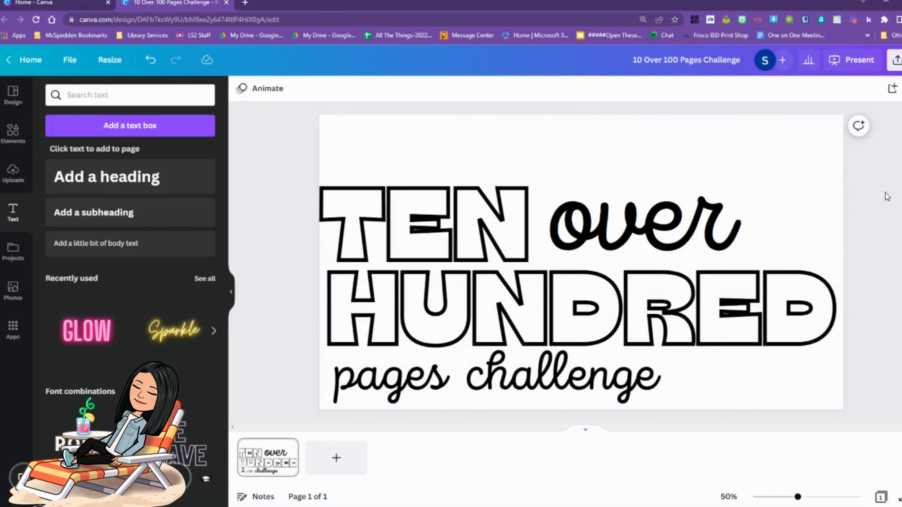
# Step: Duplicate the pages text, place the copy above TEN and change it to read The
pyautogui.click(444, 389)
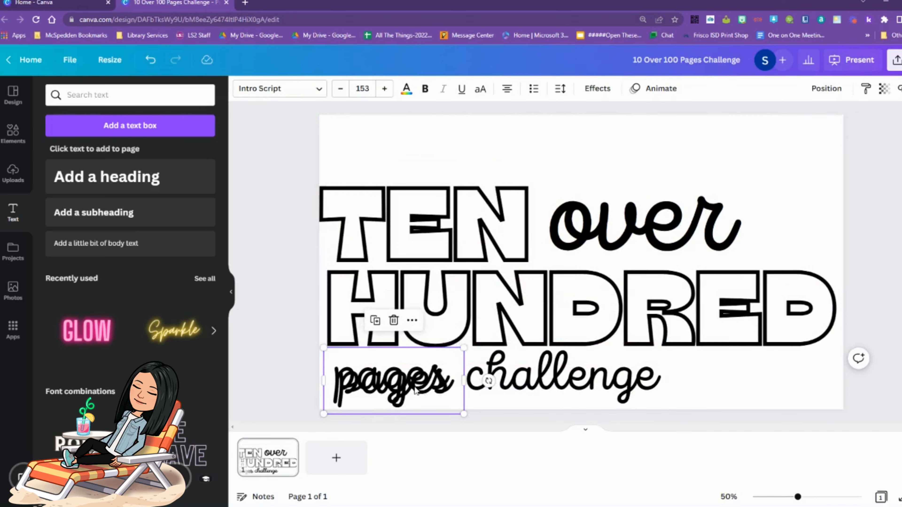
pyautogui.moveTo(415, 389); pyautogui.dragTo(370, 167)
pyautogui.doubleClick(405, 161)
pyautogui.write('The')
pyautogui.click(870, 277)
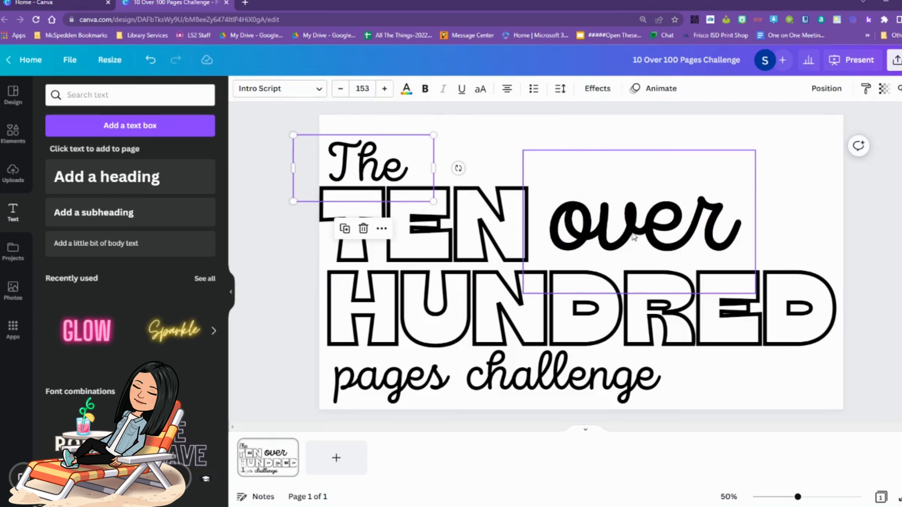
# Step: Shift the whole title slightly right and scale it down together, leaving free space beneath and beside it
pyautogui.hotkey('ctrl', 'a')
pyautogui.moveTo(410, 320); pyautogui.dragTo(418, 319)
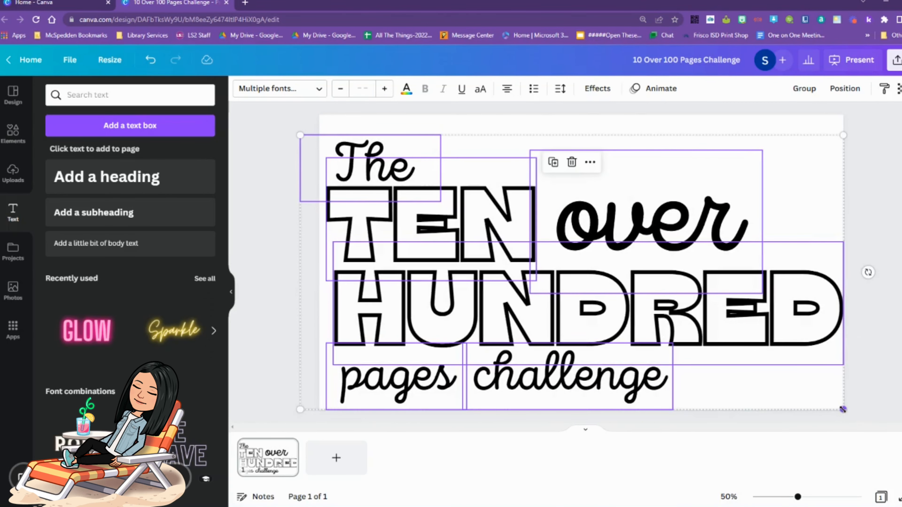
pyautogui.moveTo(843, 409); pyautogui.dragTo(741, 346)
pyautogui.click(858, 273)
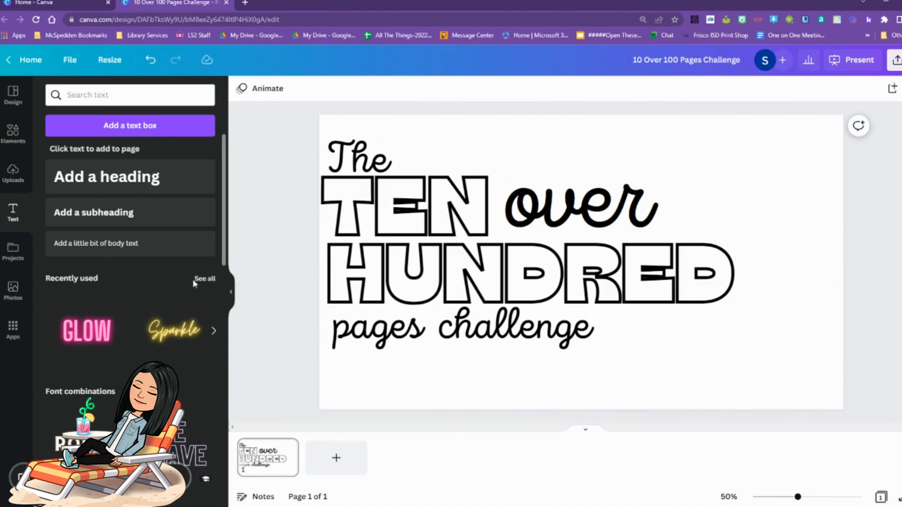
# Step: Add body text below the title reading "To complete this challenge, you must read 10 books with 100 or more pages."
pyautogui.click(160, 243)
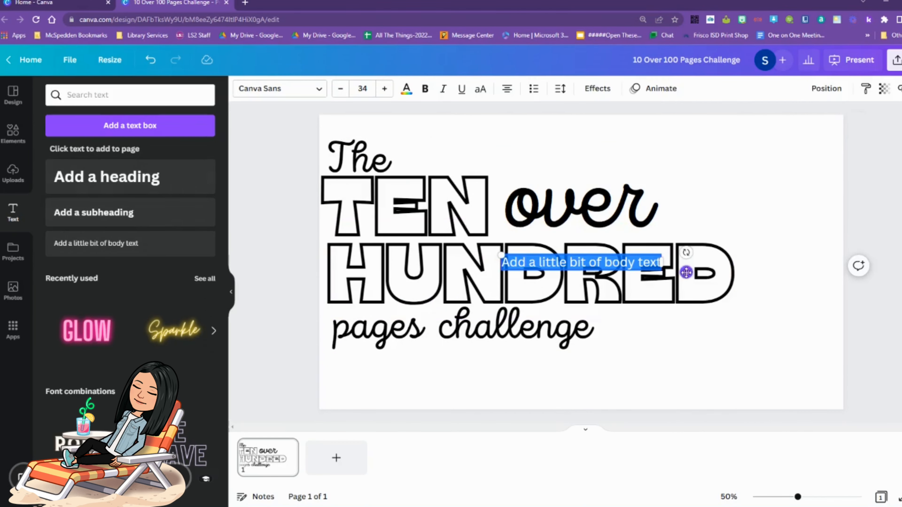
pyautogui.moveTo(686, 273); pyautogui.dragTo(533, 389)
pyautogui.press('BackSpace')
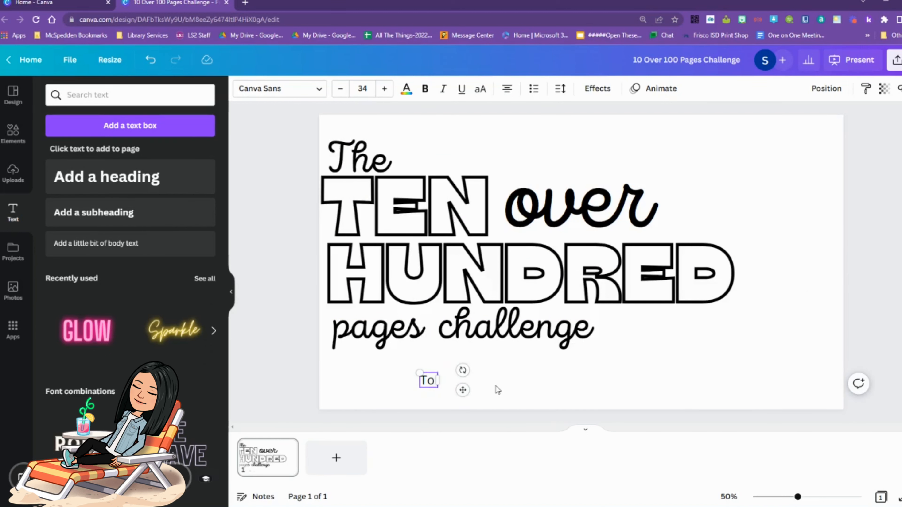
pyautogui.write('To complete this challenge')
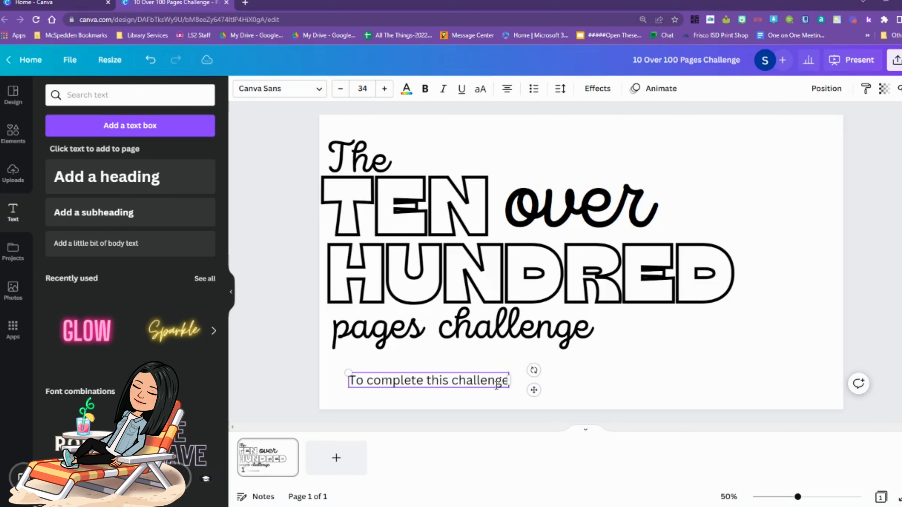
pyautogui.write(', you must read 10 books wi')
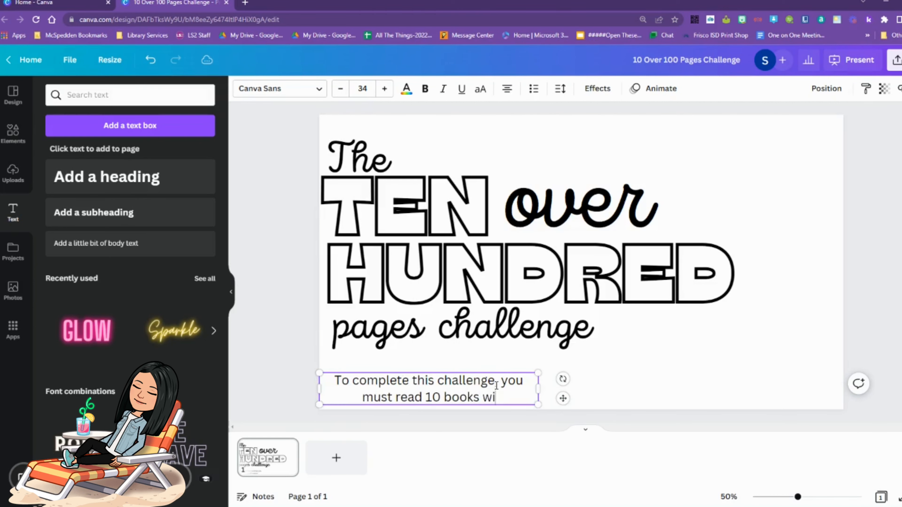
pyautogui.write('th 100 or more pages.')
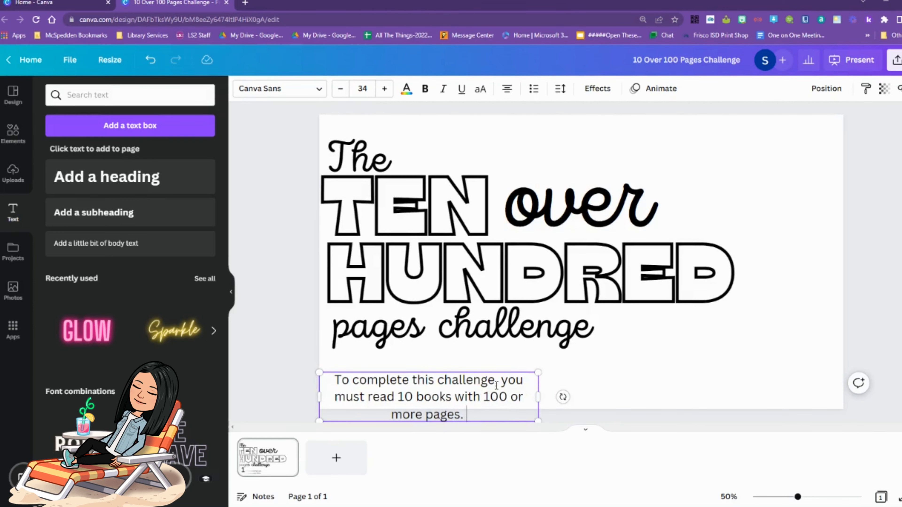
# Step: Continue the instructions with "As you finish a book, write the title of the book in one of the letters."
pyautogui.write(' As you finish a book, write the title of the')
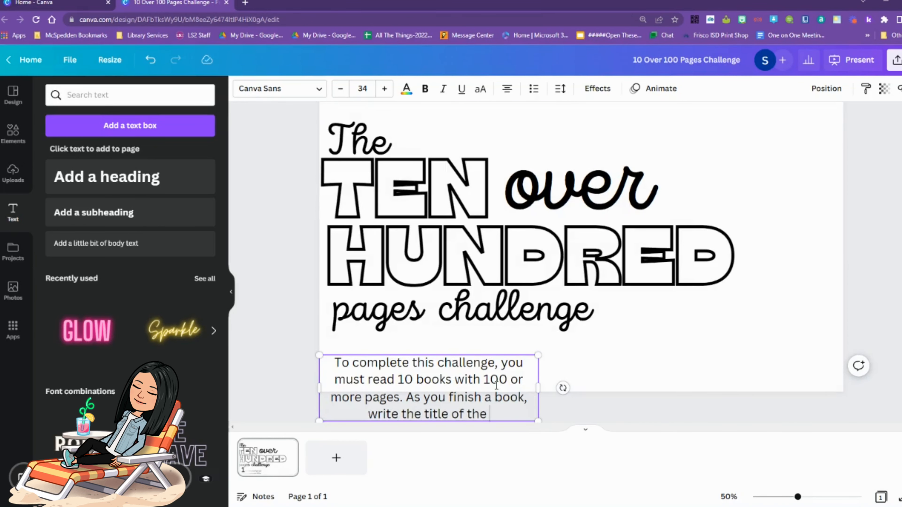
pyautogui.write(' book in one of the letters. On')
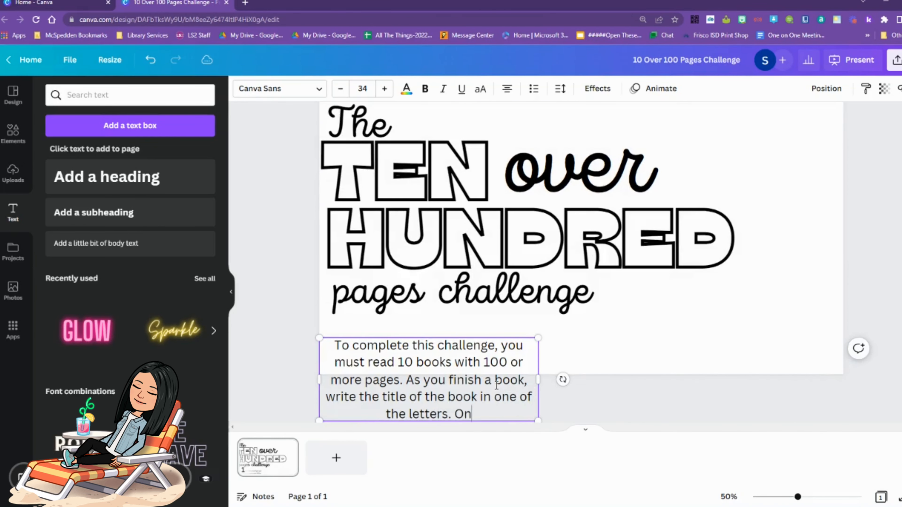
# Step: End the instructions with "Once you have completed the challenge, return the recording log to the librarian."
pyautogui.write('ce you have completed the challenge')
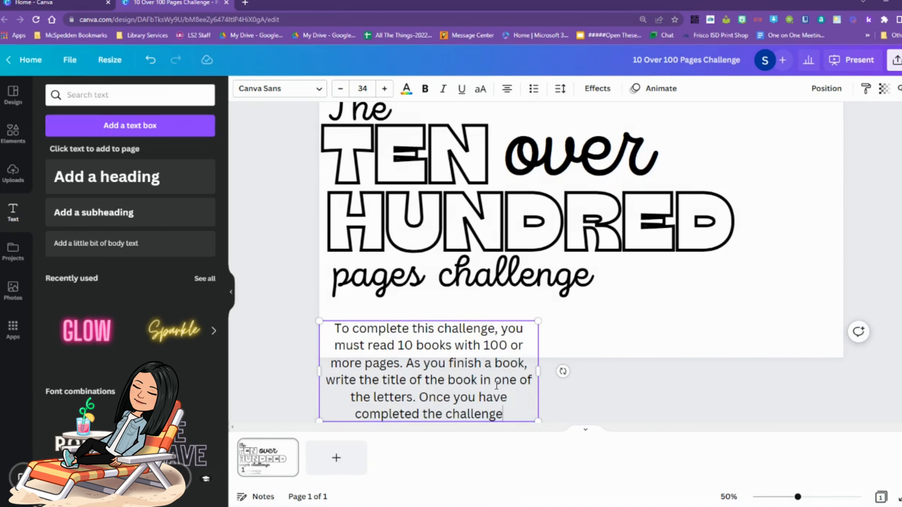
pyautogui.write(', return the form')
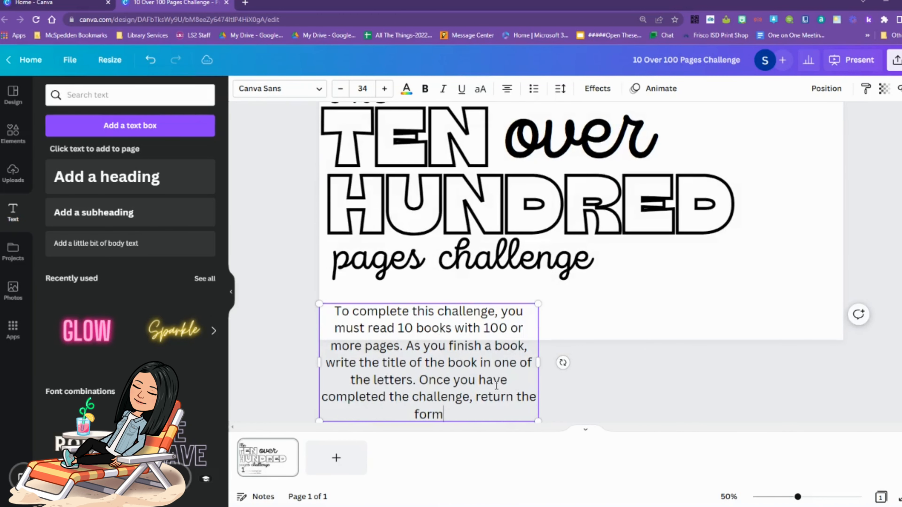
pyautogui.press('BackSpace')
pyautogui.press('BackSpace')
pyautogui.press('BackSpace')
pyautogui.press('BackSpace')
pyautogui.write('recording log to the librarian.')
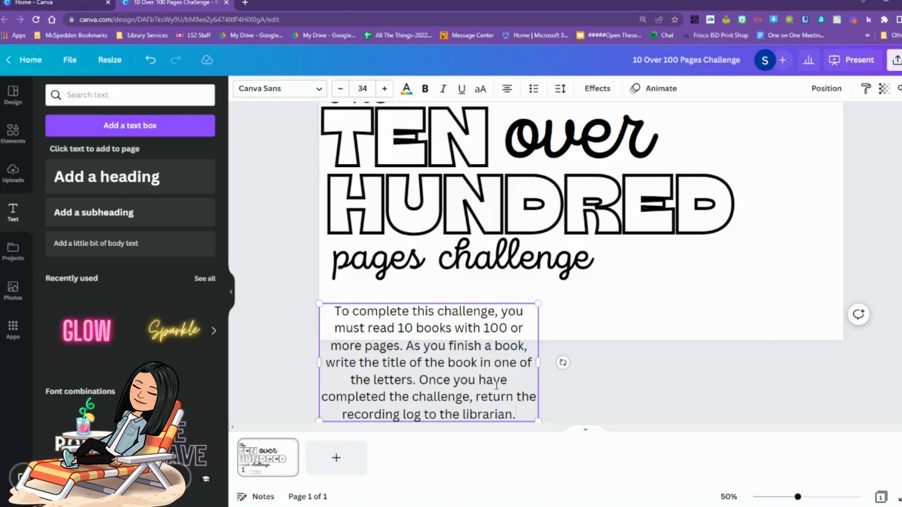
# Step: Widen the instruction text box to nearly the page width and set its text to IreneFlorentina at size 25
pyautogui.moveTo(538, 362); pyautogui.dragTo(814, 309)
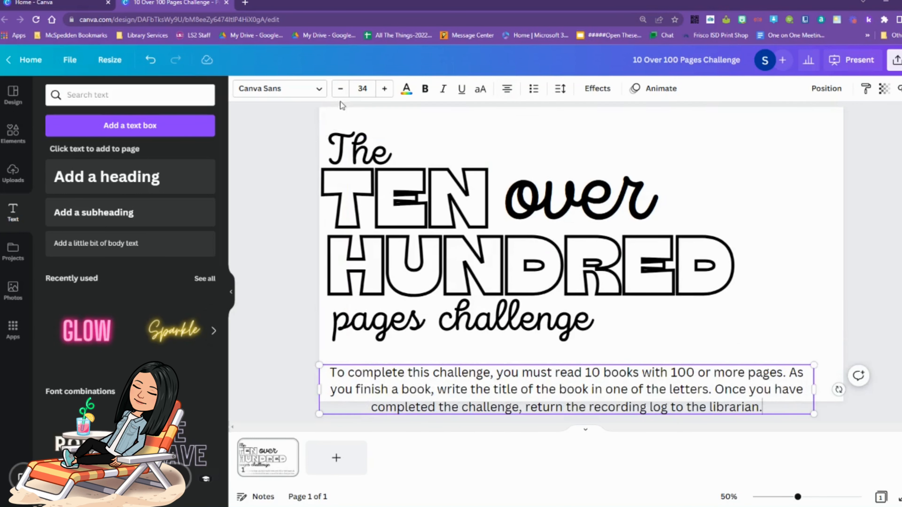
pyautogui.click(318, 89)
pyautogui.click(89, 333)
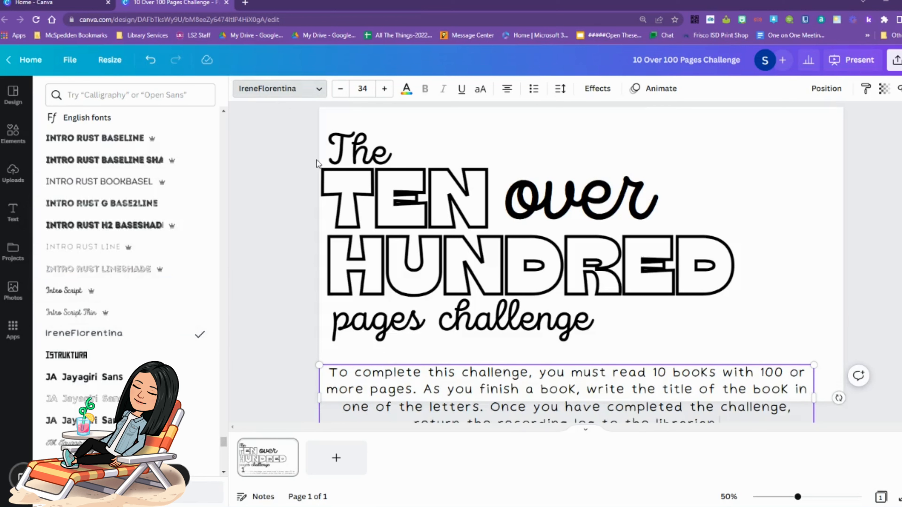
pyautogui.click(341, 89)
pyautogui.click(341, 89)
pyautogui.click(341, 89)
pyautogui.click(341, 89)
pyautogui.click(342, 89)
pyautogui.click(342, 89)
pyautogui.click(341, 89)
pyautogui.click(341, 89)
pyautogui.click(342, 88)
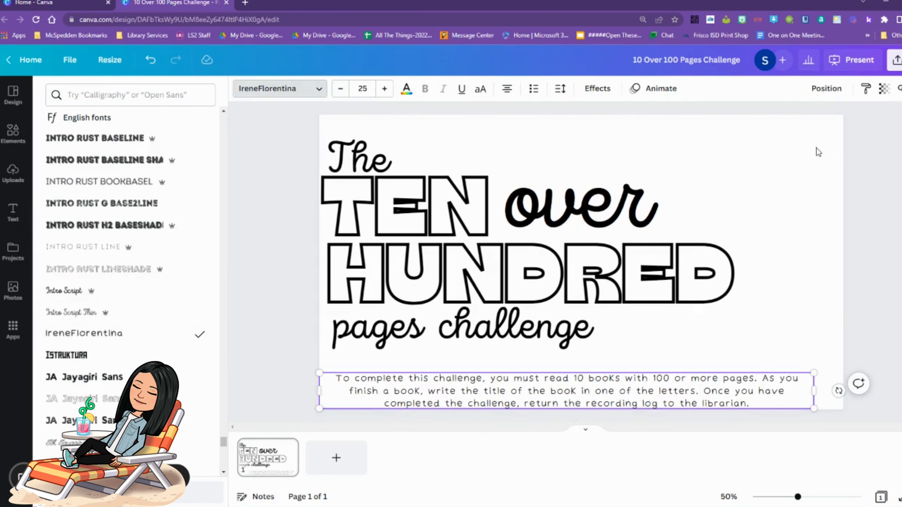
# Step: Set the page background to coral red from the default colors
pyautogui.click(276, 89)
pyautogui.click(429, 118)
pyautogui.click(242, 89)
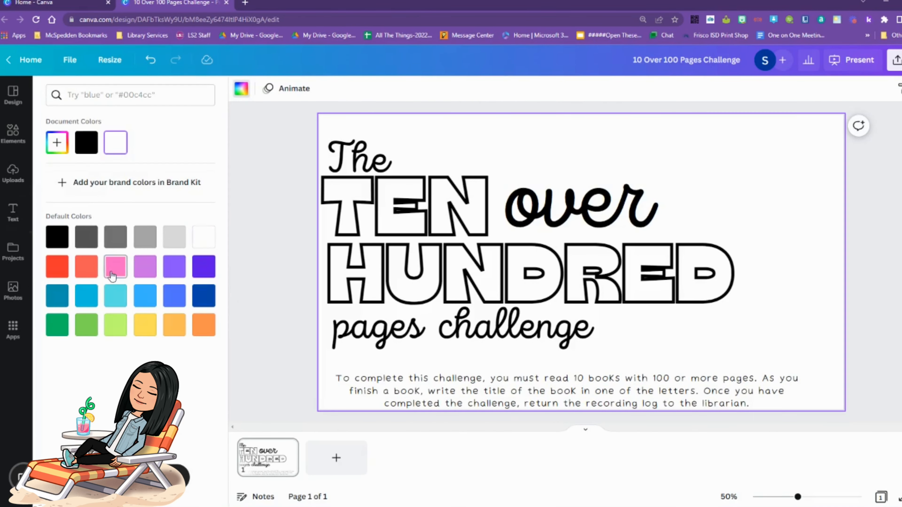
pyautogui.click(86, 267)
# Step: Narrow the instruction text box and move it into the page's upper-right corner, above over
pyautogui.moveTo(734, 390); pyautogui.dragTo(734, 379)
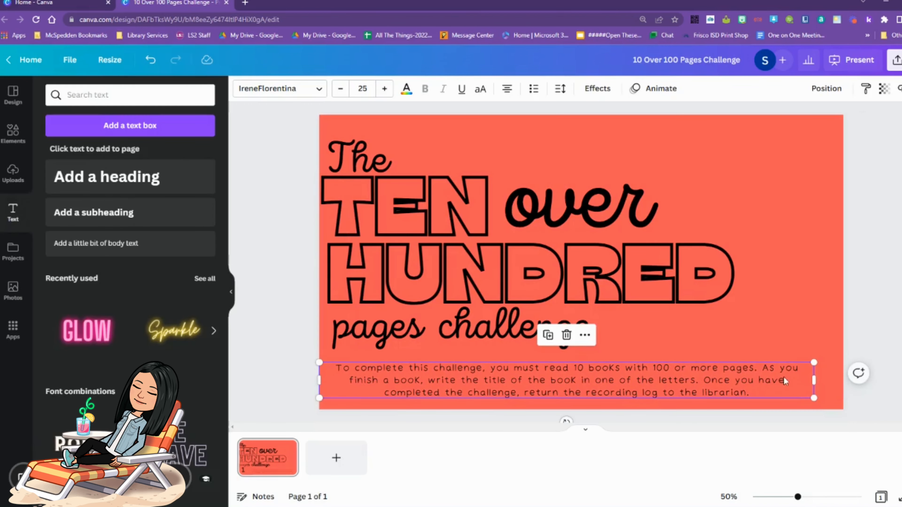
pyautogui.moveTo(822, 376); pyautogui.dragTo(641, 379)
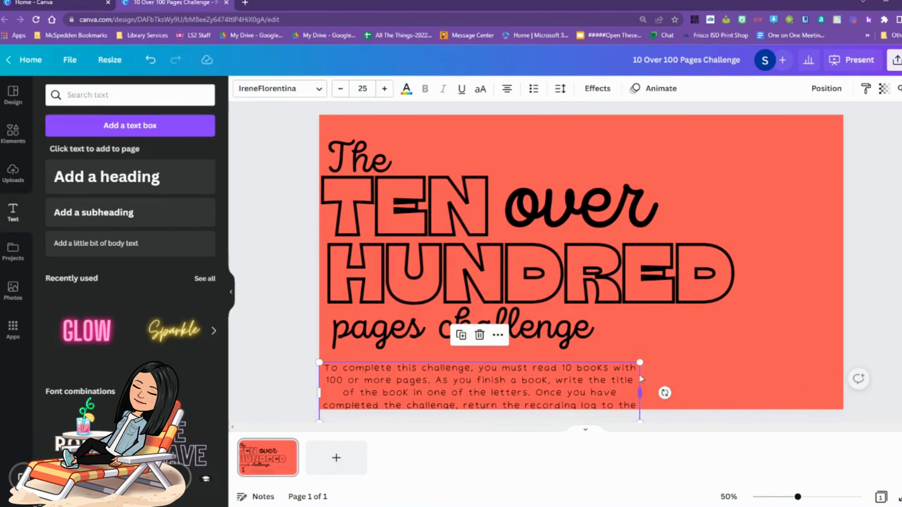
pyautogui.moveTo(581, 401); pyautogui.dragTo(779, 162)
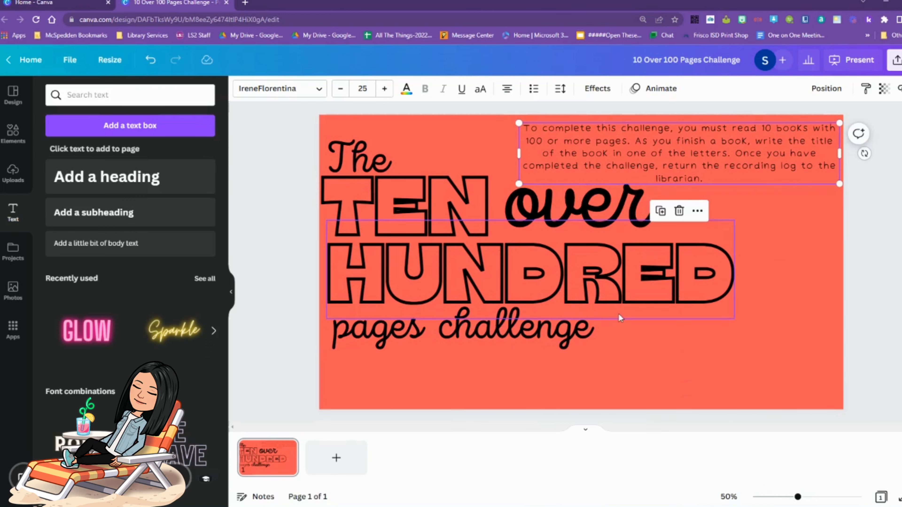
pyautogui.click(708, 154)
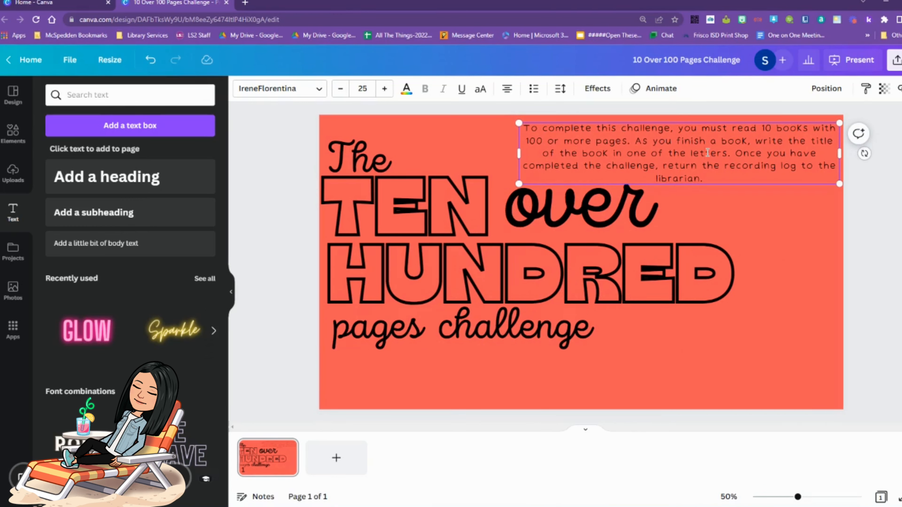
pyautogui.click(854, 216)
# Step: Duplicate the instructions and turn the copy into one line of Name, Teacher and Date Completed blanks along the page's bottom edge
pyautogui.click(756, 134)
pyautogui.hotkey('ctrl', 'd')
pyautogui.moveTo(755, 136); pyautogui.dragTo(558, 371)
pyautogui.doubleClick(512, 412)
pyautogui.write('Name: ')
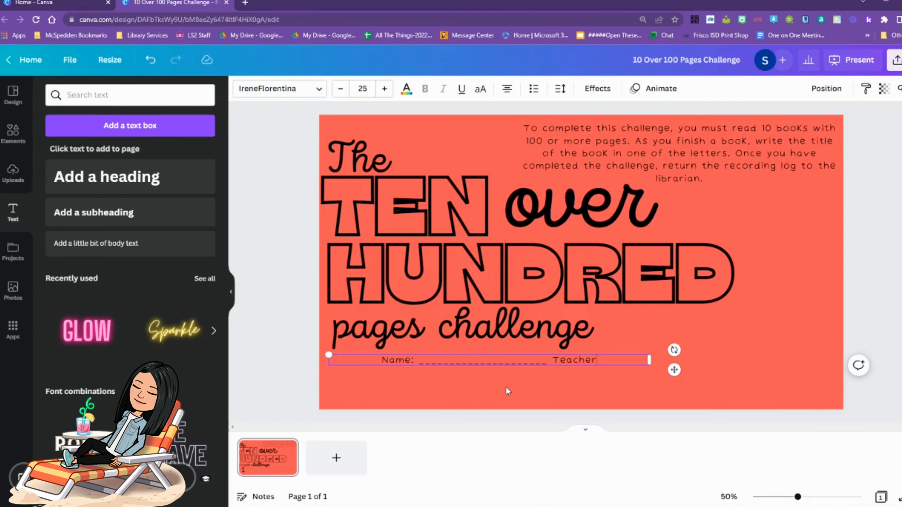
pyautogui.write('____________')
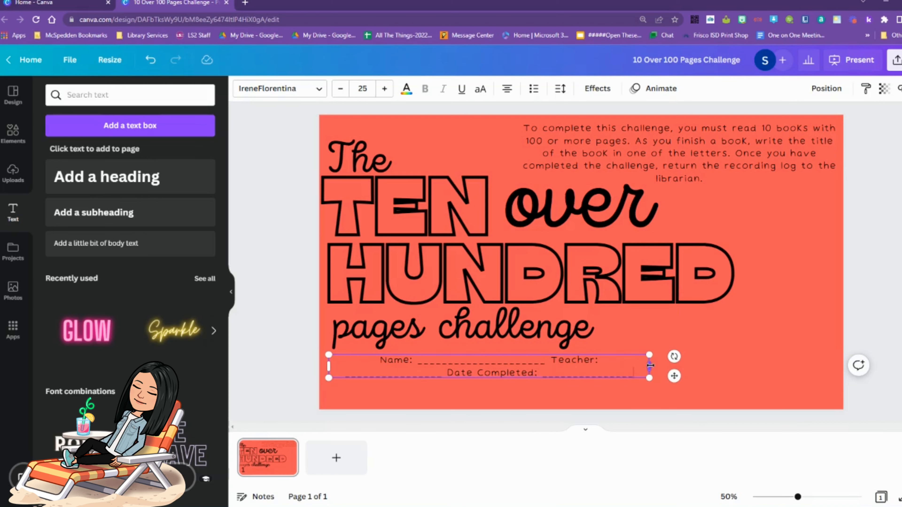
pyautogui.moveTo(650, 365); pyautogui.dragTo(874, 410)
pyautogui.moveTo(849, 405); pyautogui.dragTo(840, 404)
# Step: Move pages and challenge down together, leaving more room between HUNDRED and the name line
pyautogui.click(582, 334)
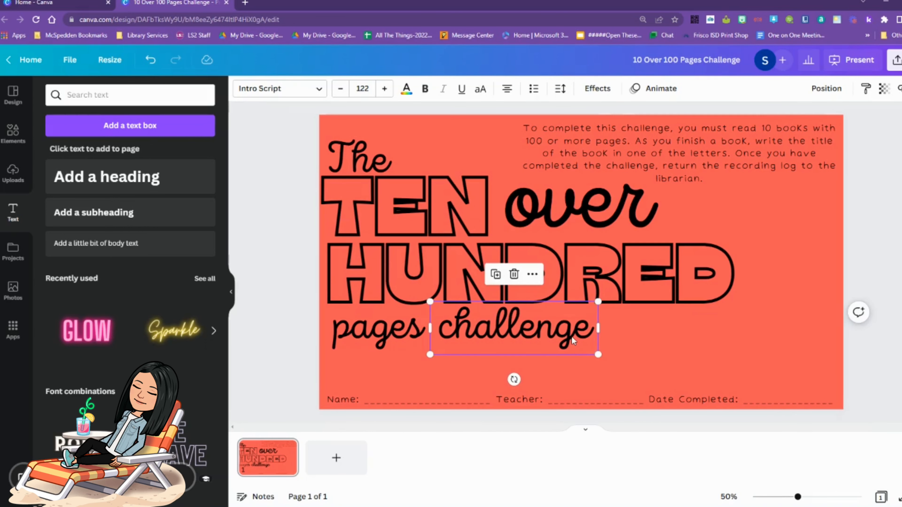
pyautogui.keyDown('shift'); pyautogui.click(418, 337); pyautogui.keyUp('shift')
pyautogui.moveTo(471, 342); pyautogui.dragTo(454, 353)
pyautogui.click(452, 399)
pyautogui.click(461, 355)
pyautogui.keyDown('shift'); pyautogui.click(417, 352); pyautogui.keyUp('shift')
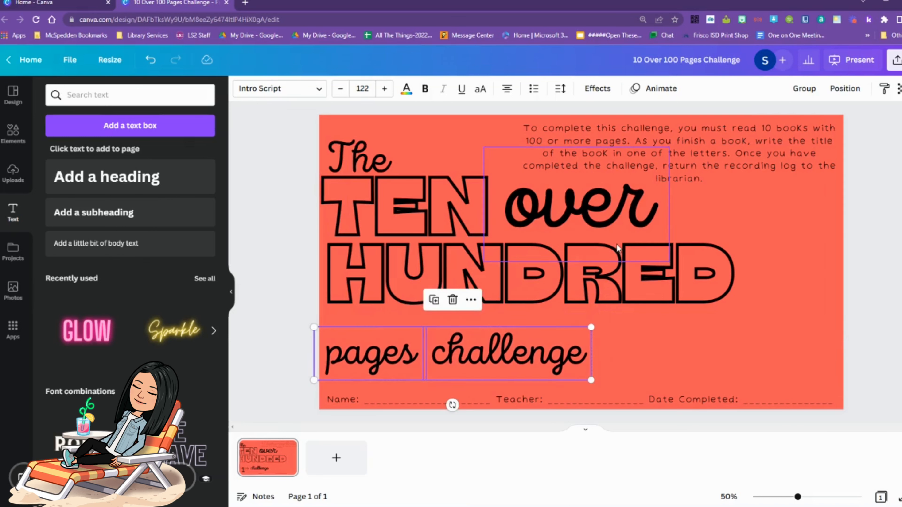
# Step: Enlarge HUNDRED to size 284 so it spans the page width
pyautogui.click(617, 245)
pyautogui.moveTo(731, 317); pyautogui.dragTo(831, 342)
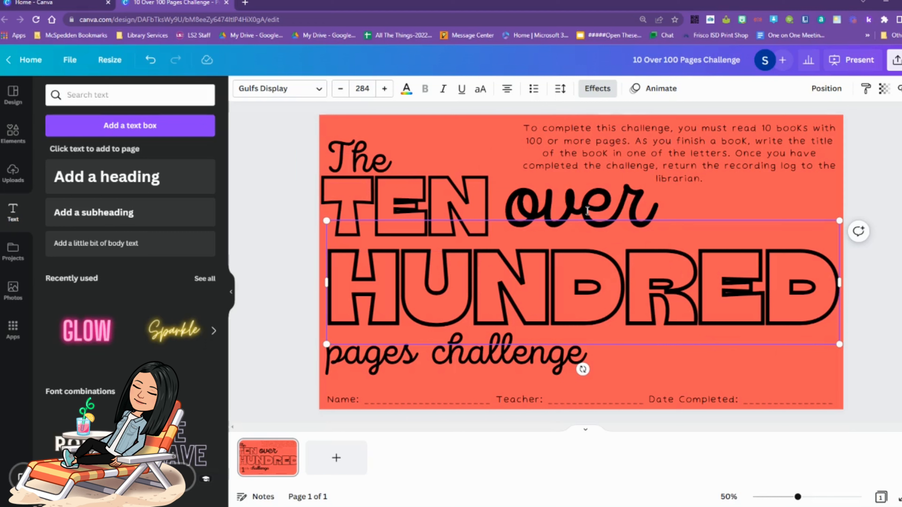
# Step: Enlarge TEN to size 284 directly above HUNDRED, making room by moving over toward the right edge and The up
pyautogui.moveTo(587, 210); pyautogui.dragTo(694, 225)
pyautogui.click(409, 209)
pyautogui.moveTo(489, 245); pyautogui.dragTo(554, 280)
pyautogui.moveTo(519, 221); pyautogui.dragTo(513, 195)
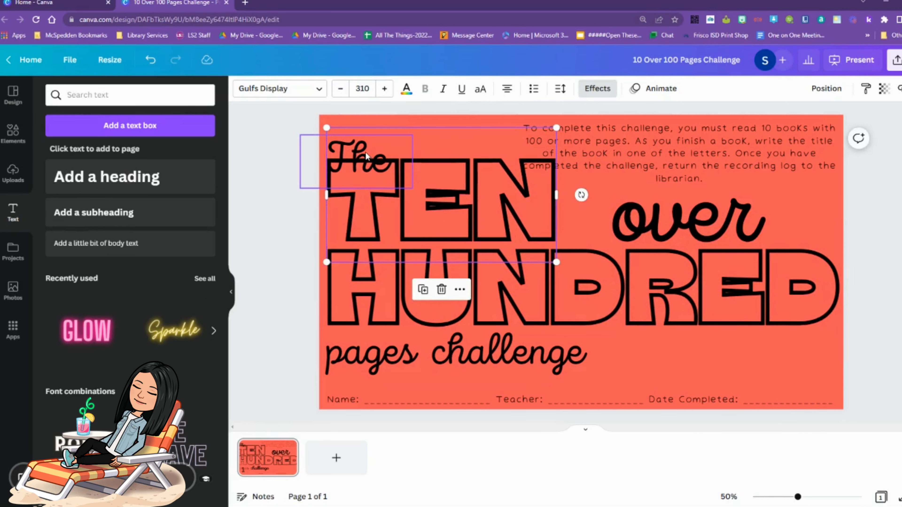
pyautogui.moveTo(367, 156); pyautogui.dragTo(372, 157)
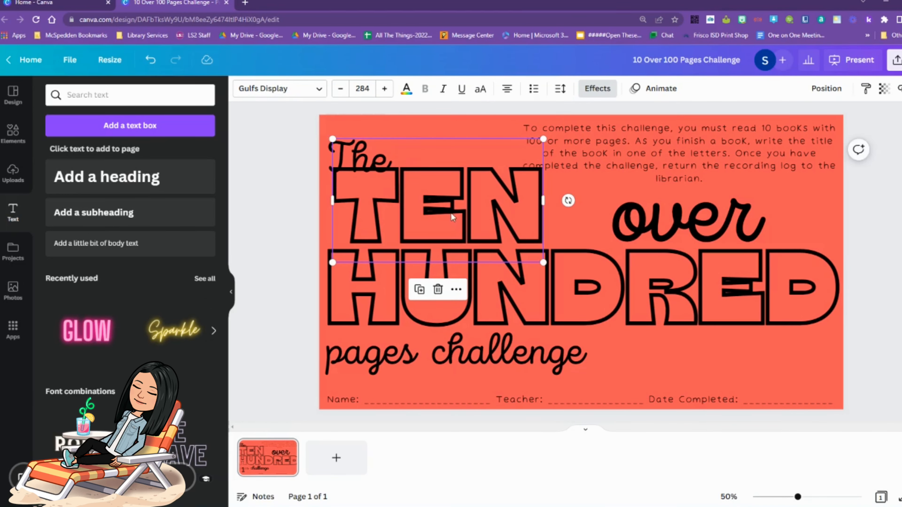
pyautogui.moveTo(452, 217); pyautogui.dragTo(480, 231)
pyautogui.moveTo(366, 160); pyautogui.dragTo(370, 143)
pyautogui.moveTo(452, 204); pyautogui.dragTo(419, 185)
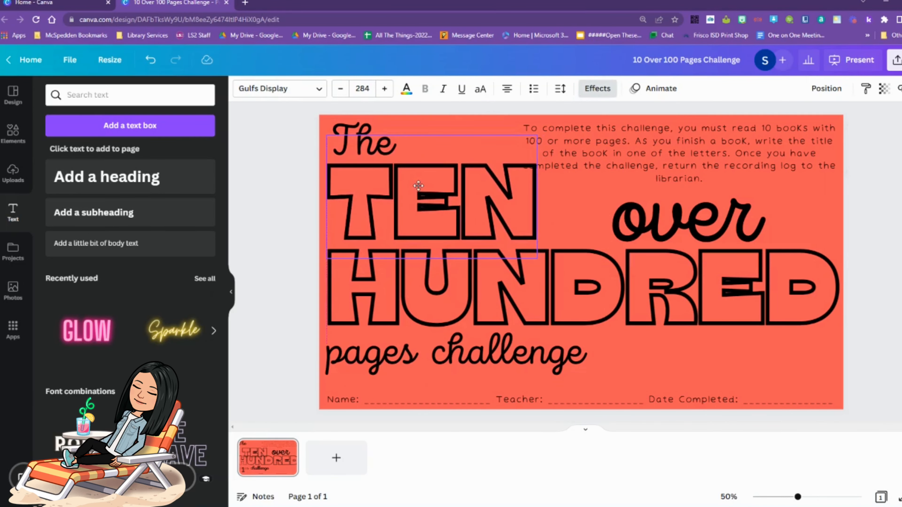
# Step: Widen the instruction text box leftward so the text runs in three lines beside The
pyautogui.click(626, 155)
pyautogui.moveTo(516, 150); pyautogui.dragTo(410, 133)
# Step: Shrink The, TEN, HUNDRED, pages and challenge together to about 1,786 wide and shift them down to just above the name line
pyautogui.click(545, 358)
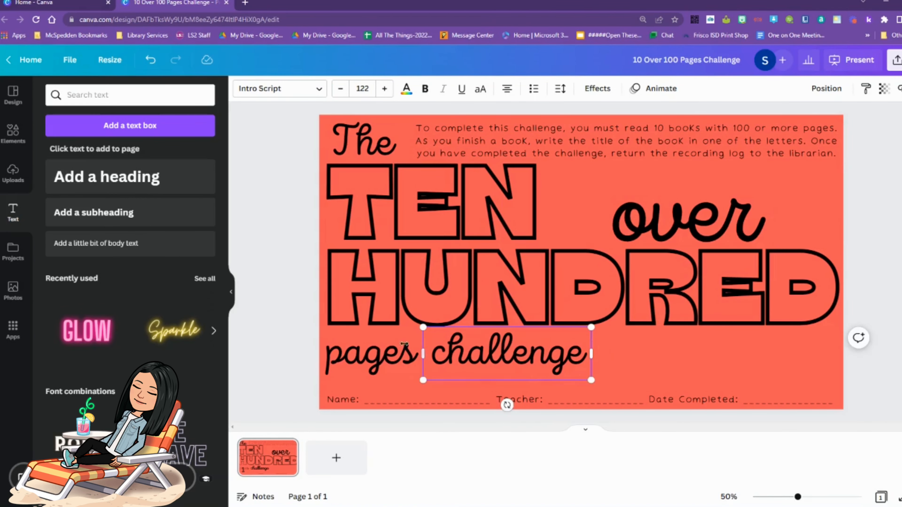
pyautogui.keyDown('shift'); pyautogui.click(358, 150); pyautogui.keyUp('shift')
pyautogui.moveTo(566, 294); pyautogui.dragTo(567, 308)
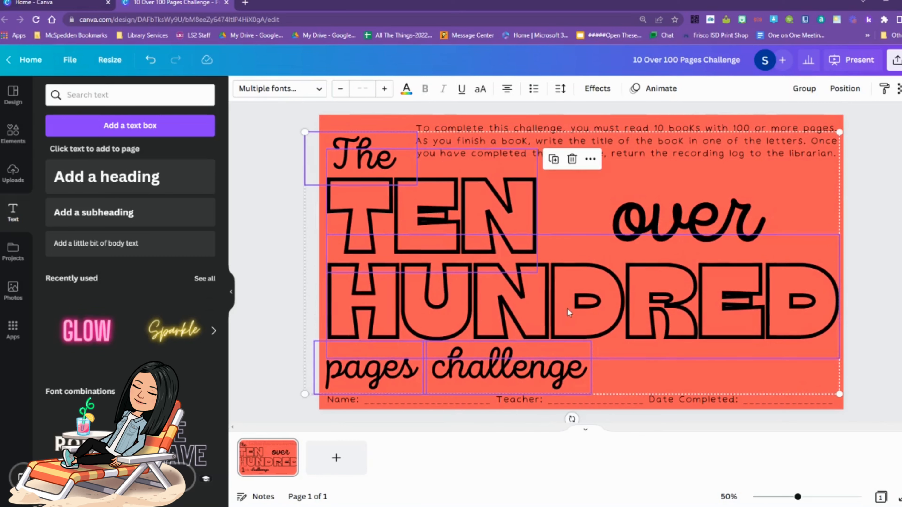
pyautogui.moveTo(839, 394); pyautogui.dragTo(791, 371)
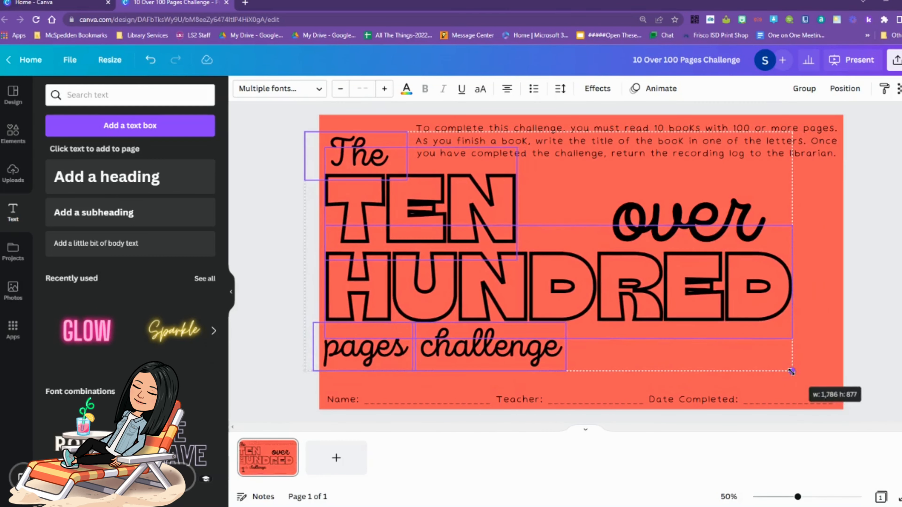
pyautogui.moveTo(762, 309); pyautogui.dragTo(764, 326)
pyautogui.click(822, 309)
# Step: Move The and TEN slightly up, and enlarge HUNDRED to size 279 above pages challenge
pyautogui.moveTo(372, 160); pyautogui.dragTo(376, 145)
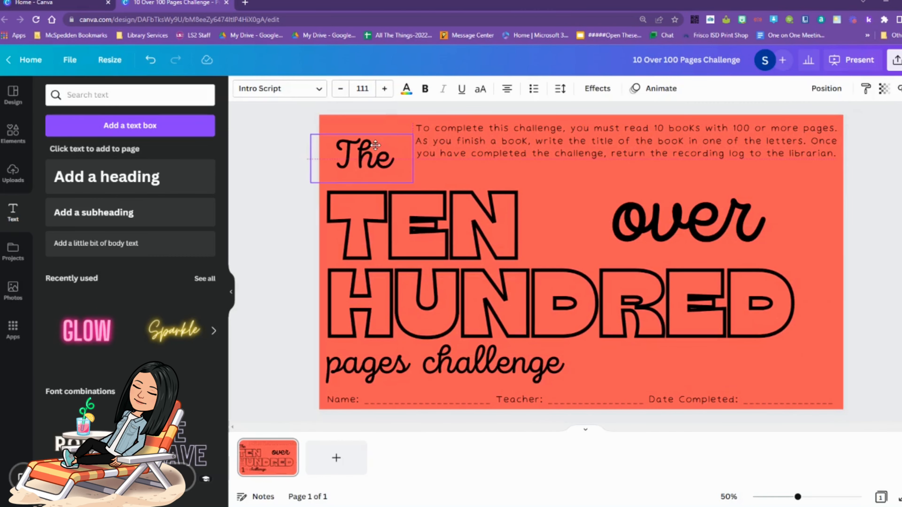
pyautogui.moveTo(413, 208); pyautogui.dragTo(414, 198)
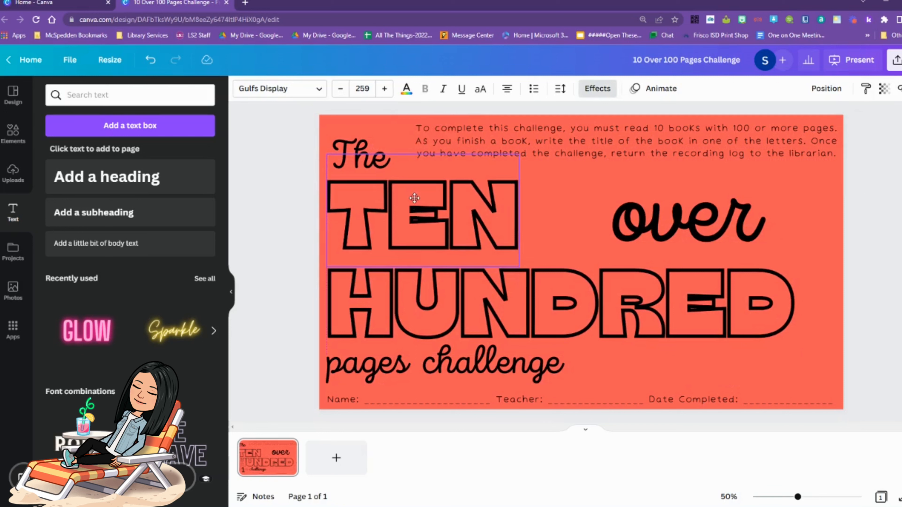
pyautogui.click(788, 338)
pyautogui.moveTo(799, 358); pyautogui.dragTo(834, 365)
pyautogui.moveTo(804, 324); pyautogui.dragTo(804, 316)
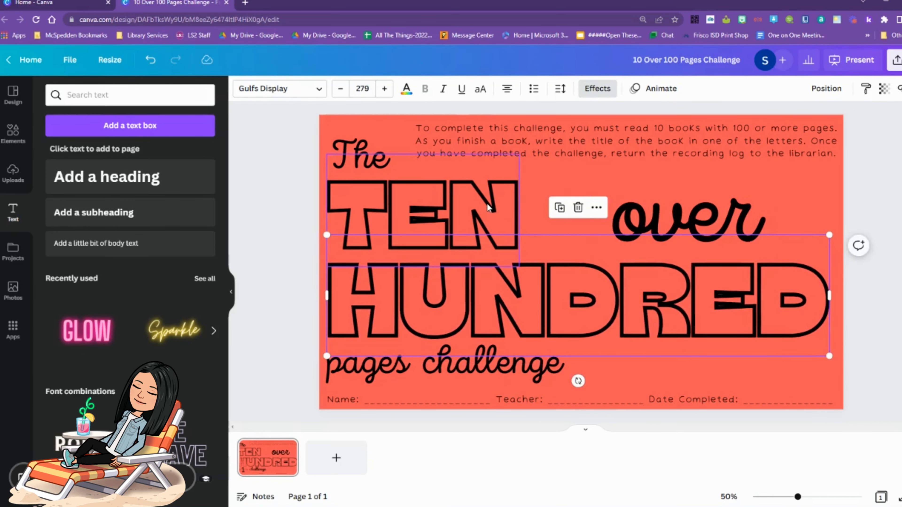
# Step: Enlarge TEN to size 276 above HUNDRED and move over in right beside it
pyautogui.moveTo(489, 207); pyautogui.dragTo(484, 213)
pyautogui.moveTo(513, 159); pyautogui.dragTo(527, 151)
pyautogui.moveTo(498, 204); pyautogui.dragTo(504, 204)
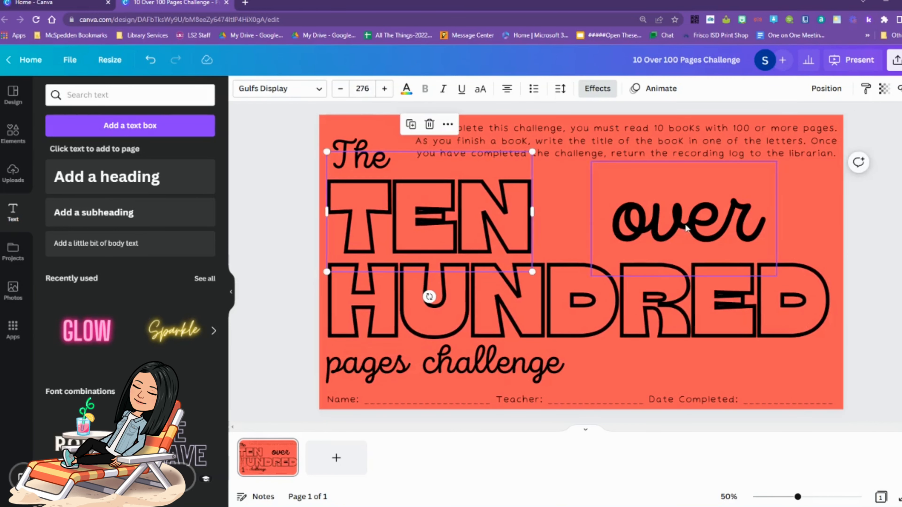
pyautogui.moveTo(686, 228); pyautogui.dragTo(618, 236)
# Step: Change the page background to white and search the graphics for open book
pyautogui.click(13, 133)
pyautogui.rightClick(337, 124)
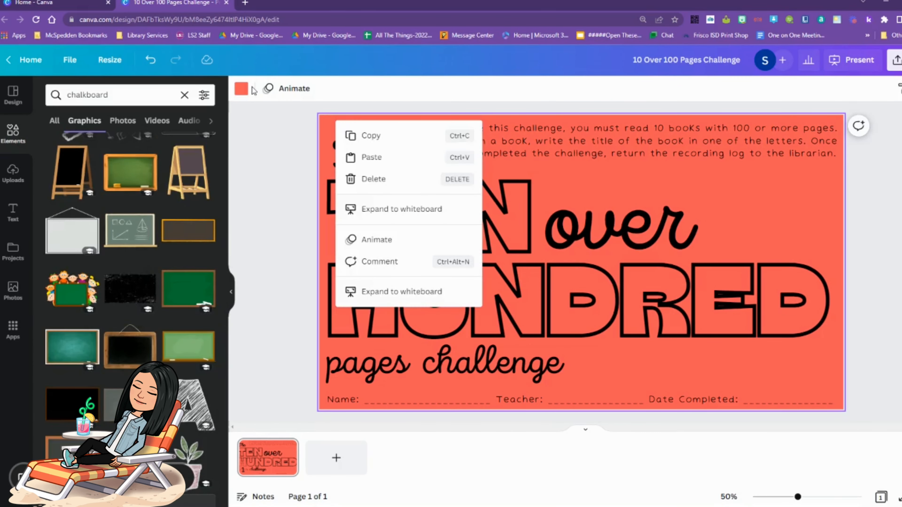
pyautogui.click(242, 88)
pyautogui.click(202, 238)
pyautogui.click(251, 210)
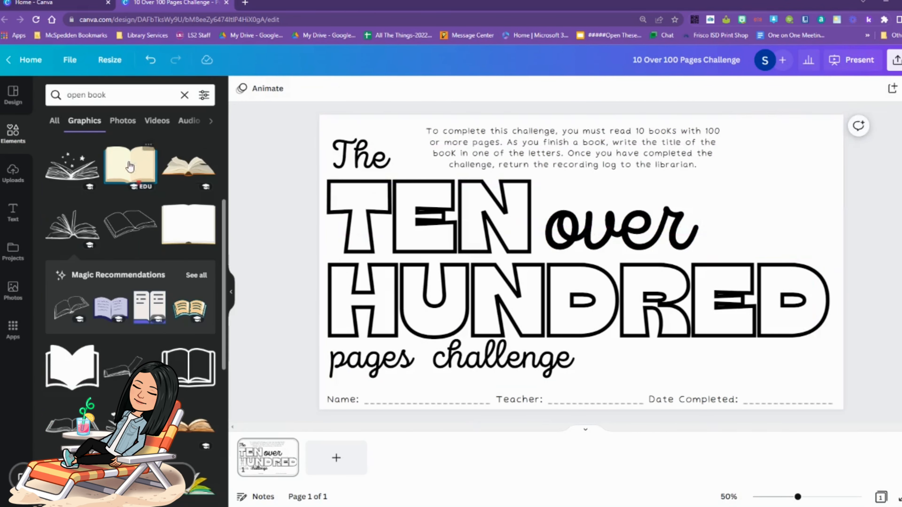
# Step: Add the line-art open book with stars and size it to fit between over and the page's right edge, above HUNDRED
pyautogui.click(73, 167)
pyautogui.moveTo(586, 300); pyautogui.dragTo(813, 205)
pyautogui.moveTo(699, 118); pyautogui.dragTo(748, 171)
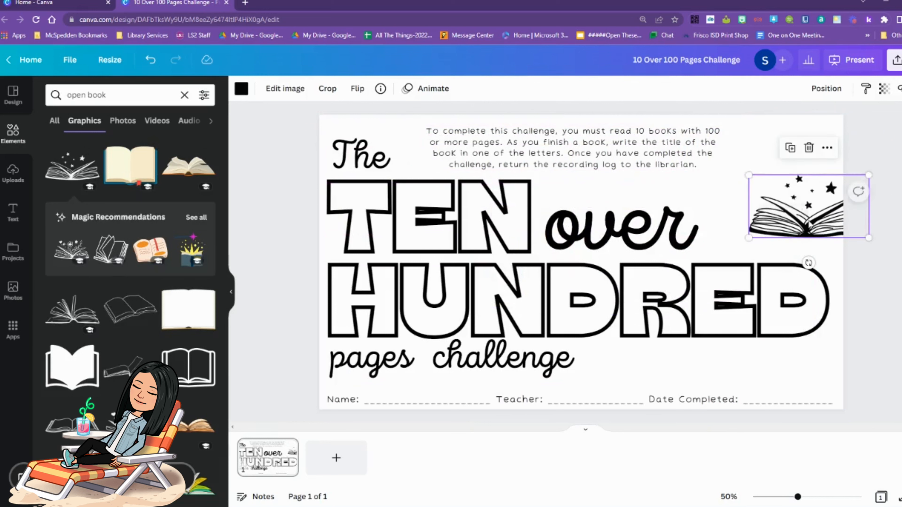
pyautogui.moveTo(815, 215); pyautogui.dragTo(729, 371)
pyautogui.moveTo(783, 326); pyautogui.dragTo(751, 342)
pyautogui.moveTo(724, 376); pyautogui.dragTo(769, 243)
pyautogui.moveTo(796, 210); pyautogui.dragTo(828, 162)
pyautogui.moveTo(778, 237); pyautogui.dragTo(775, 234)
# Step: Widen the instruction text box from The to near the page's right edge and set its font size to 26
pyautogui.click(717, 158)
pyautogui.moveTo(724, 148); pyautogui.dragTo(833, 150)
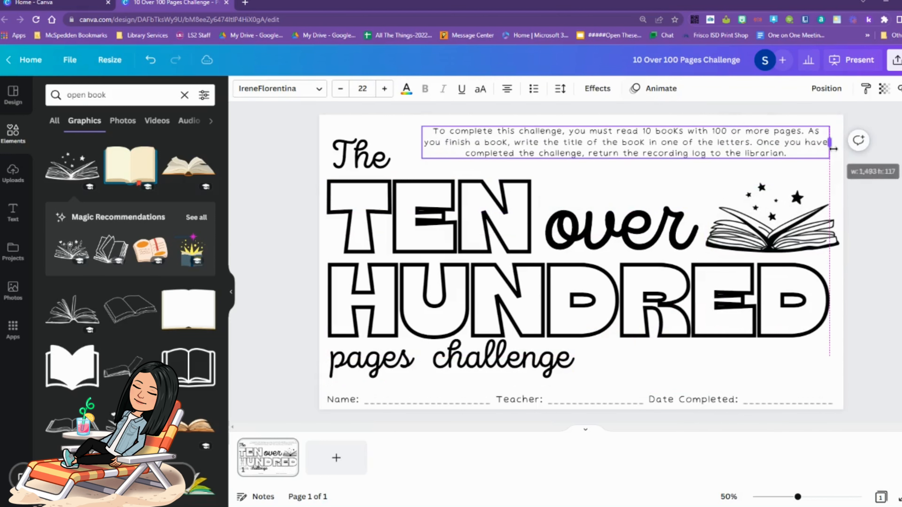
pyautogui.click(387, 90)
pyautogui.click(388, 91)
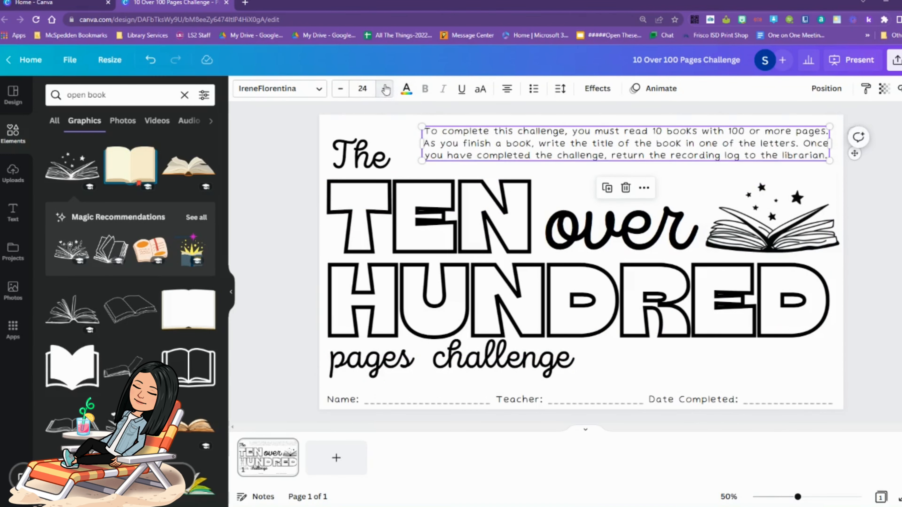
pyautogui.click(388, 91)
pyautogui.click(387, 91)
pyautogui.moveTo(422, 149); pyautogui.dragTo(401, 147)
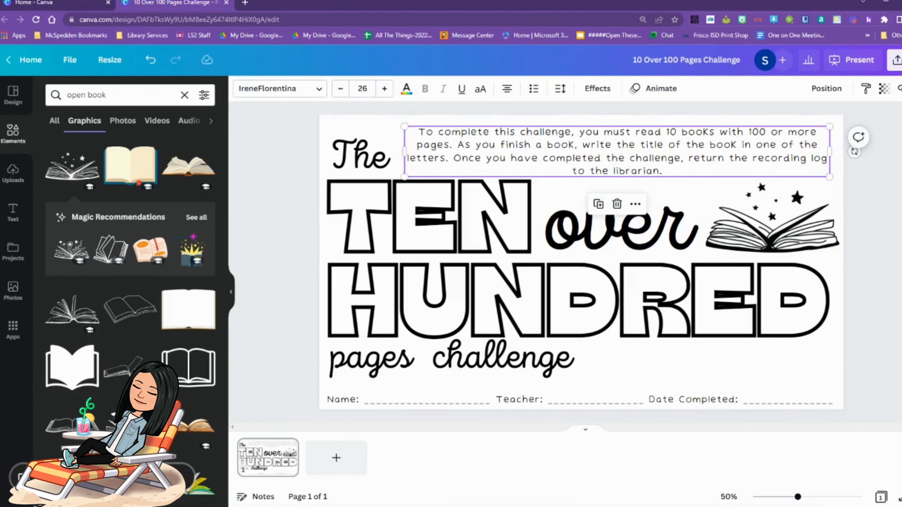
pyautogui.click(888, 229)
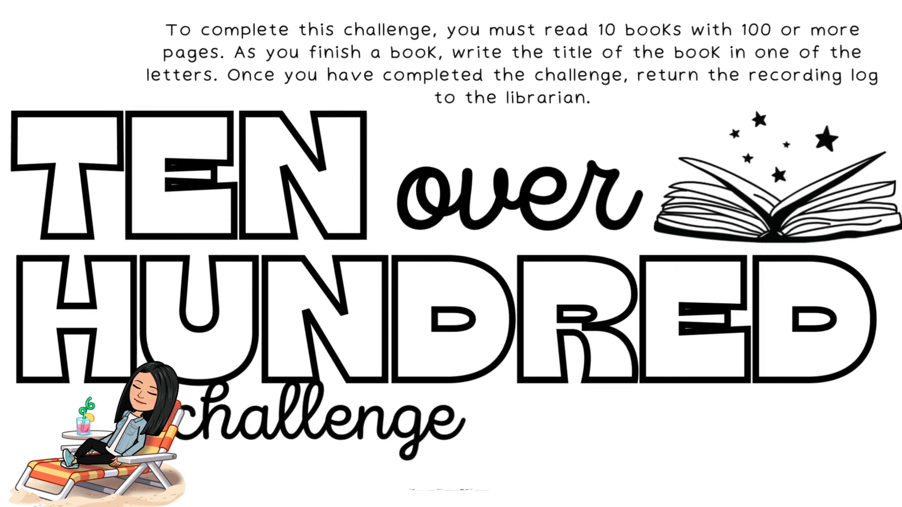